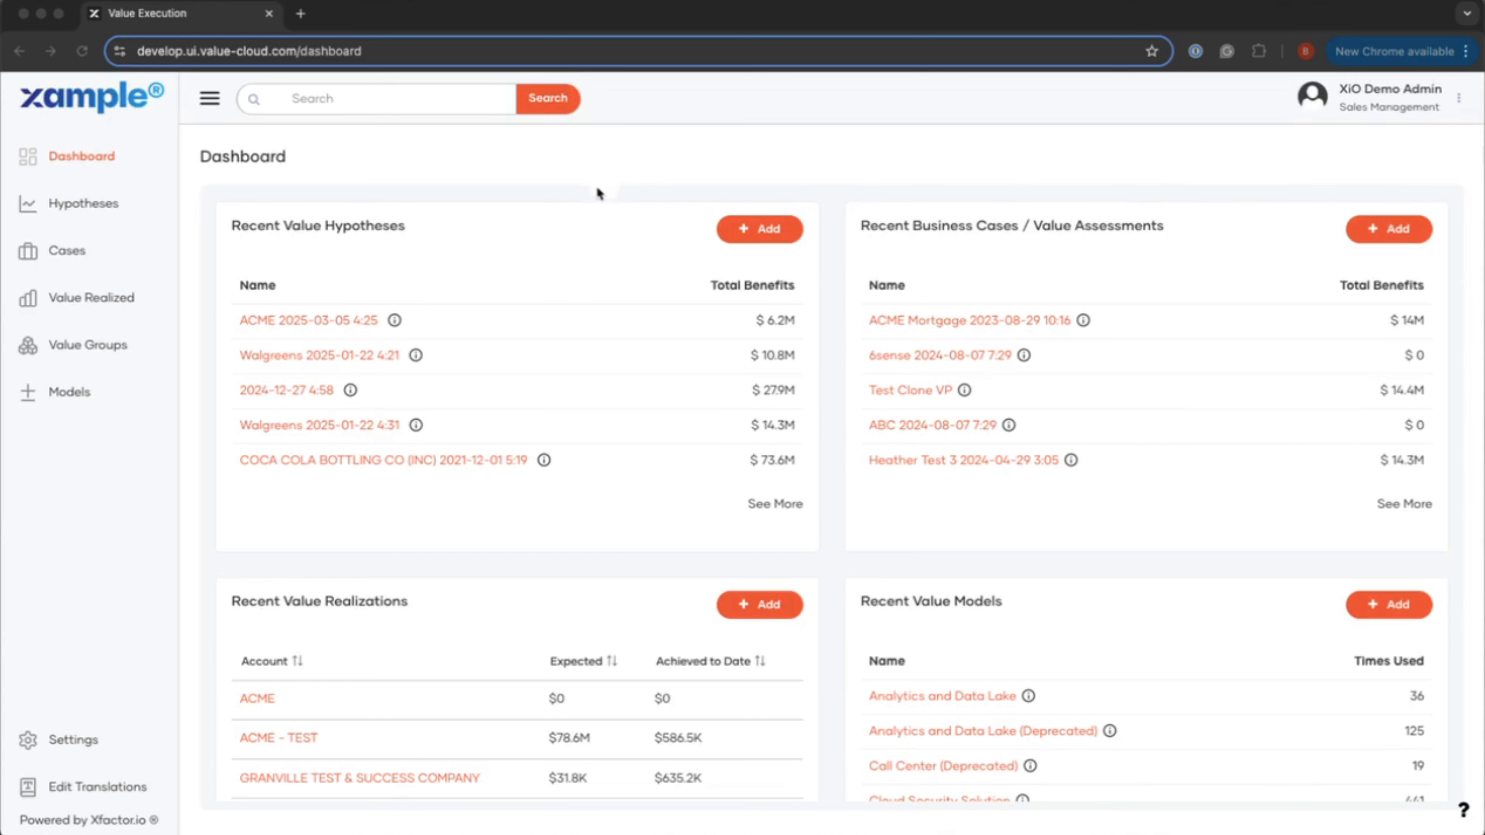
Step: Open the ACME 2025-03-05 4:25 hypothesis with Classic Process and continue from Define Scenario to Review Benefits
left_click(300, 317)
scroll(745, 553, "down", 3)
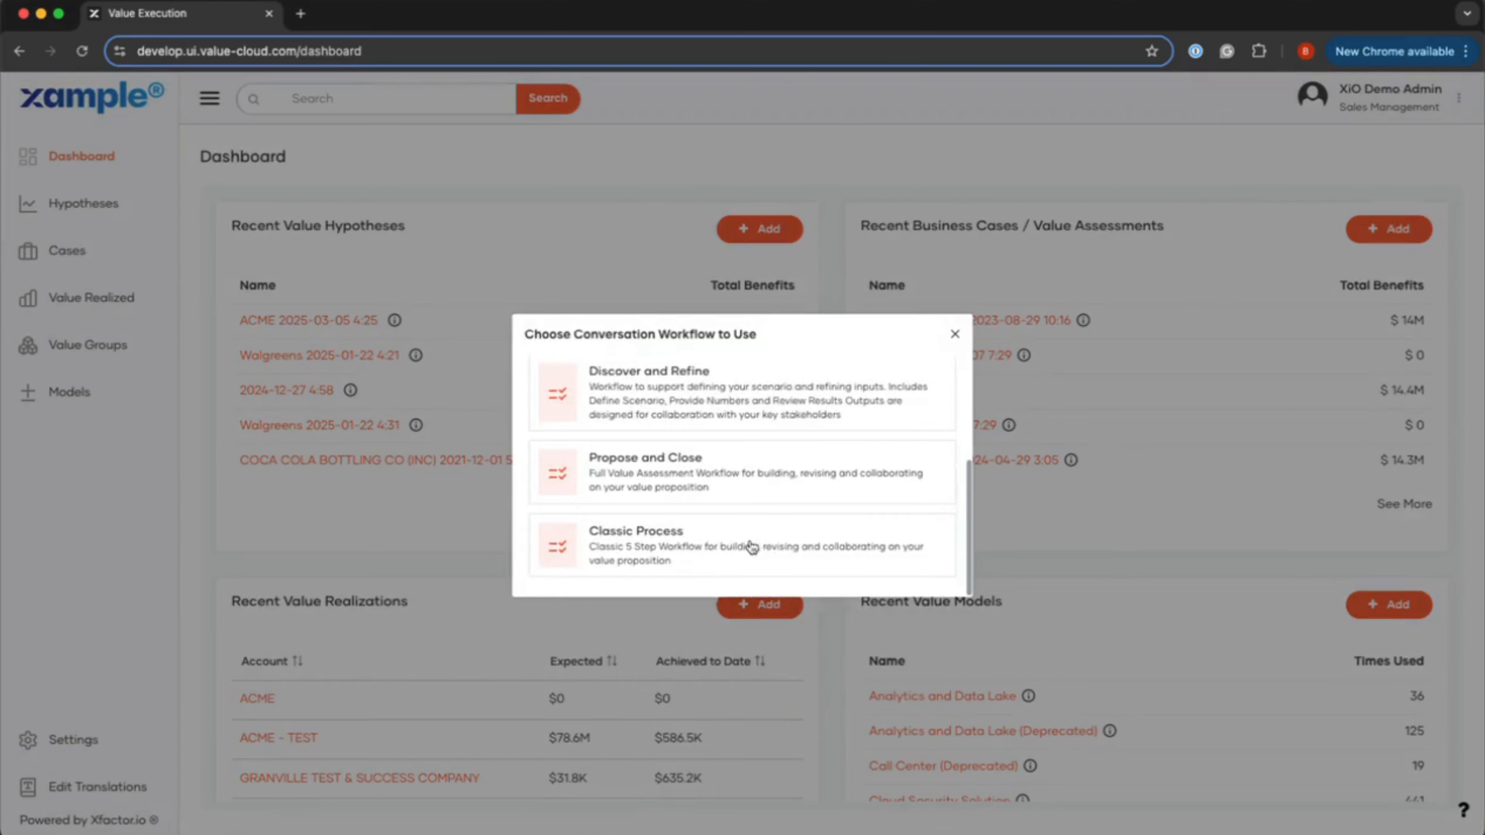
left_click(678, 560)
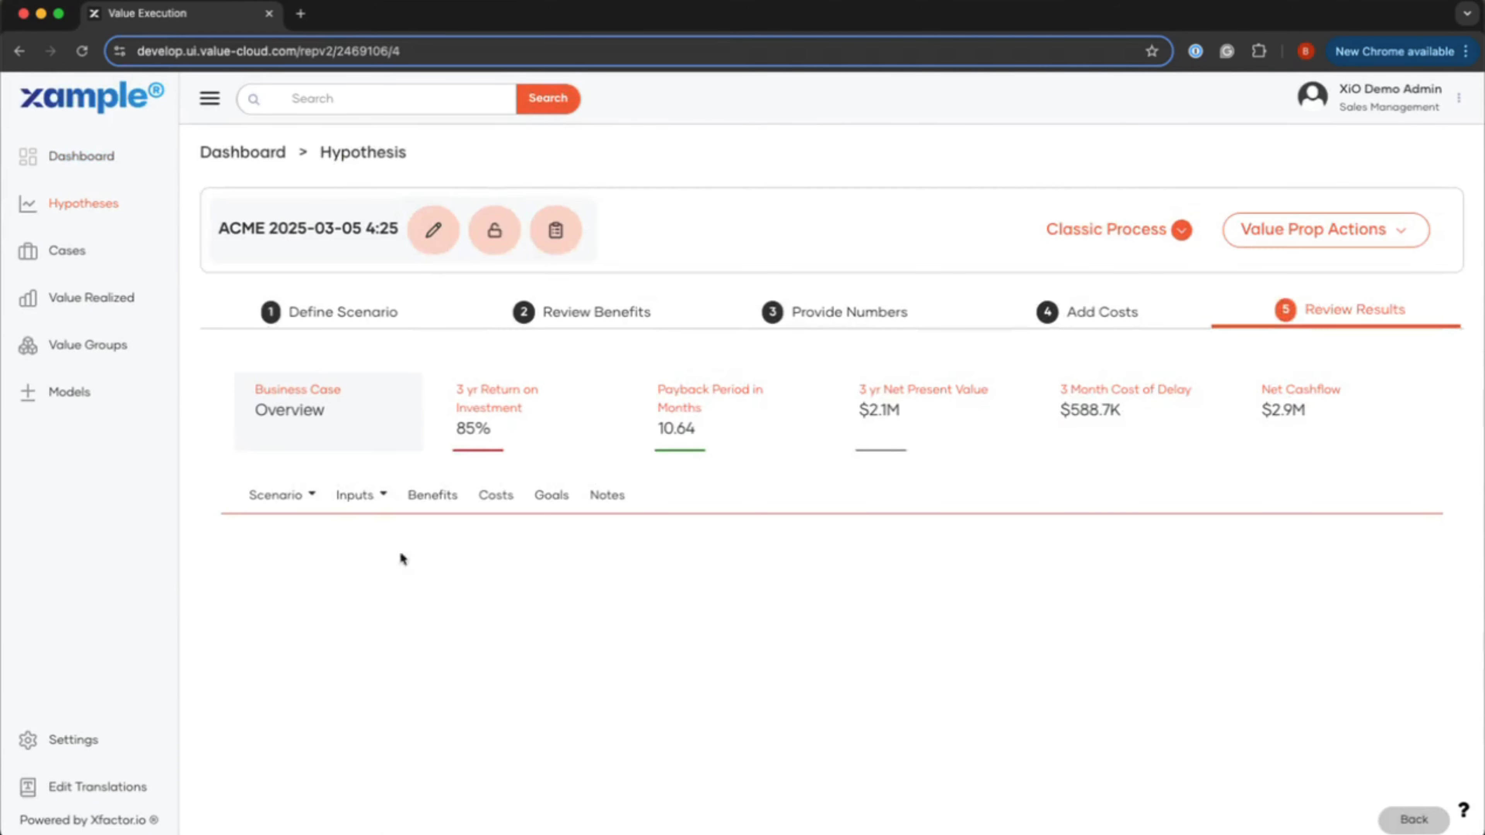
left_click(373, 325)
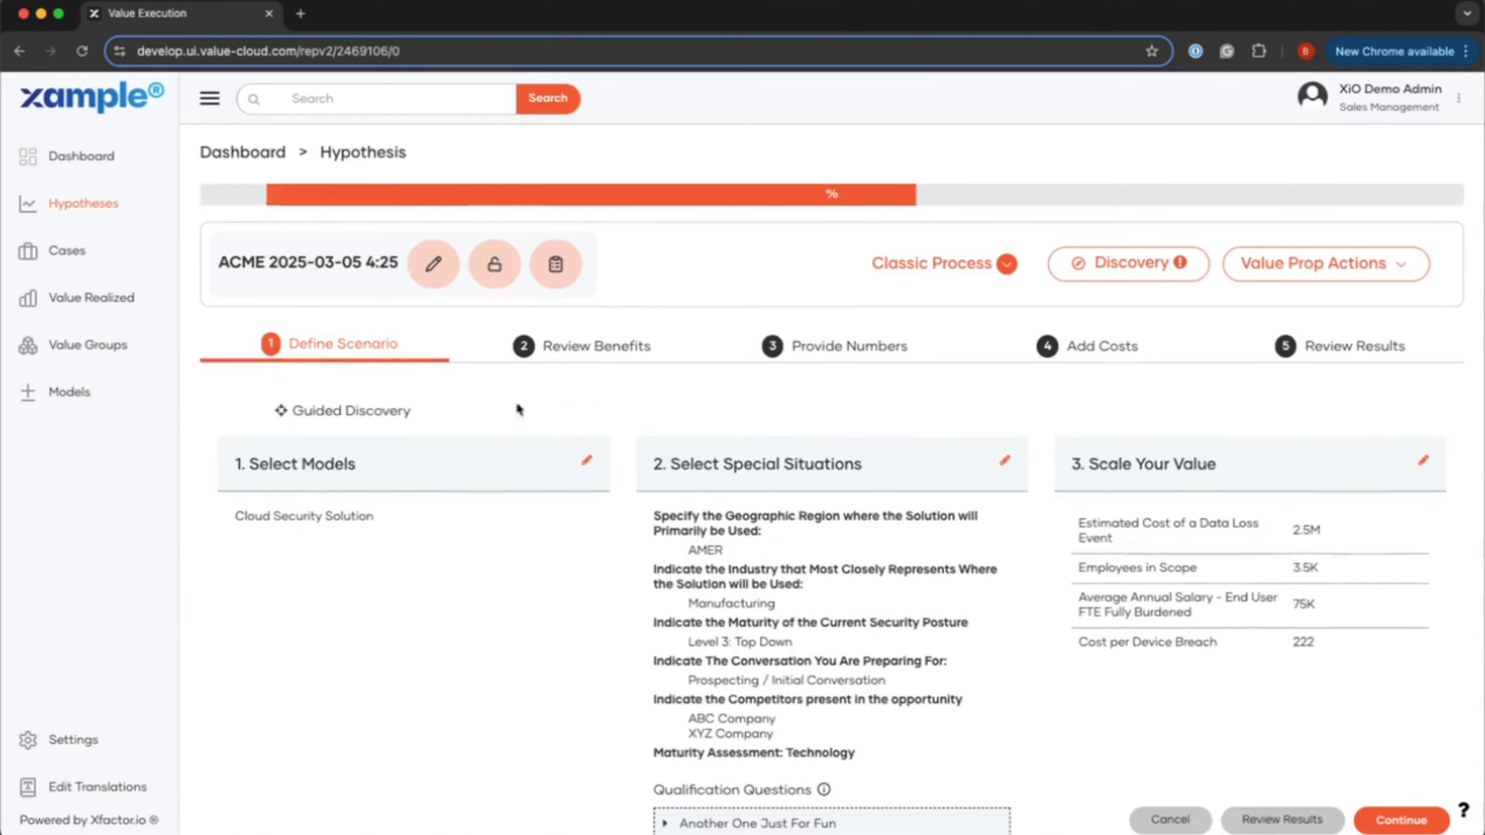
scroll(761, 435, "down", 1)
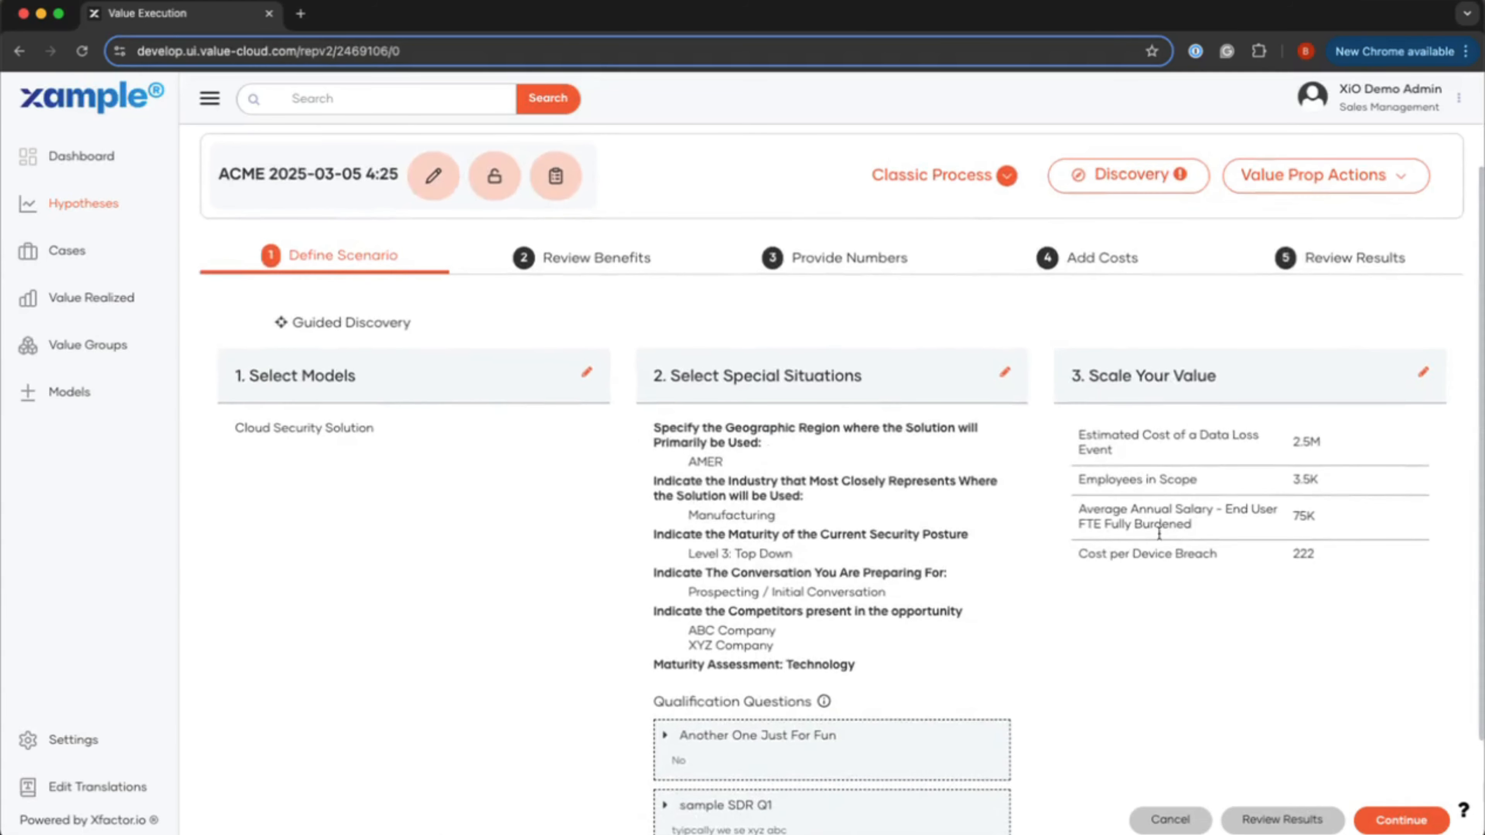
left_click(1393, 824)
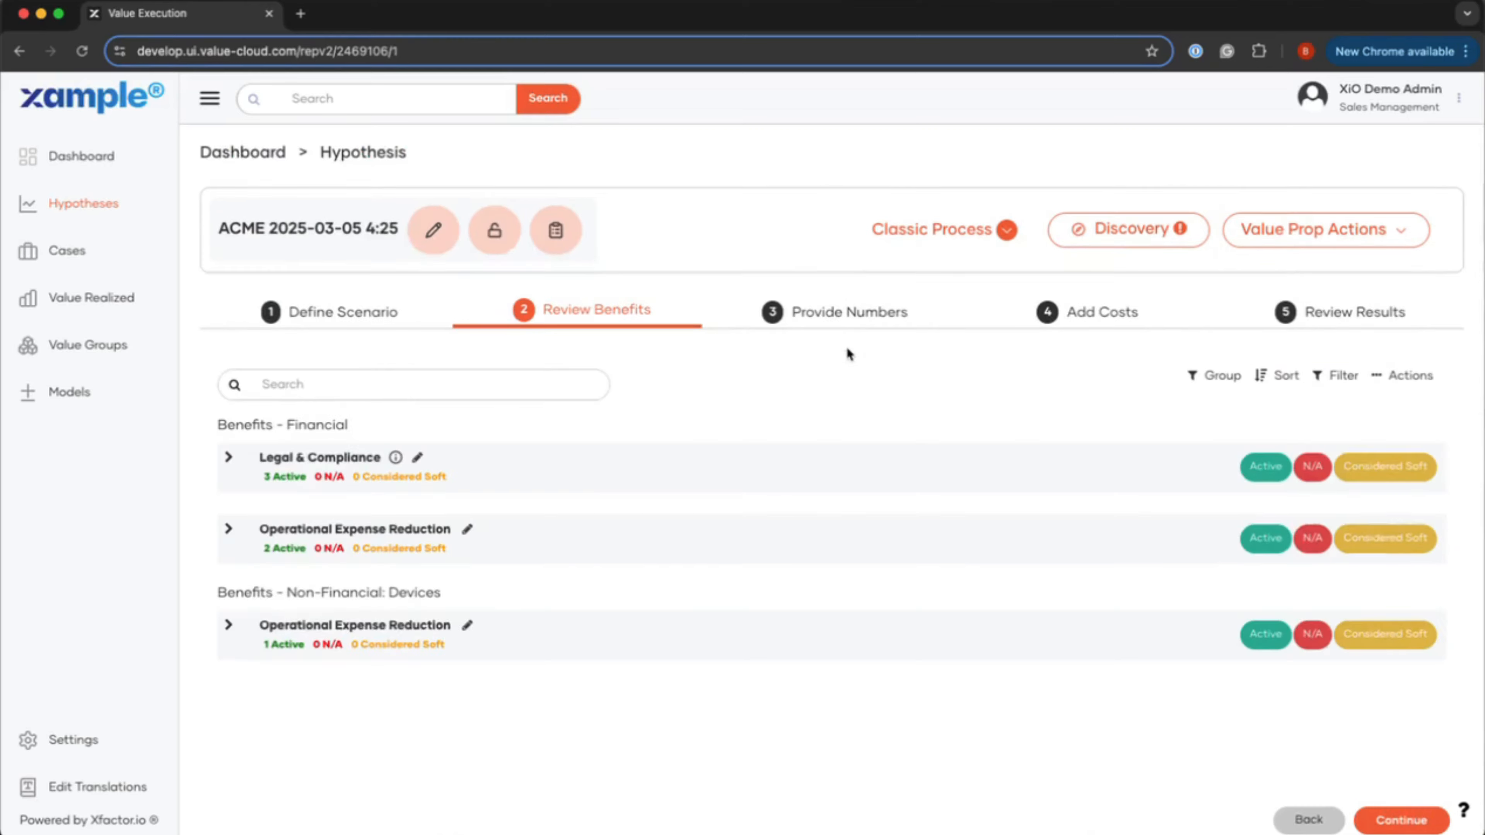
Step: Show Provide Numbers, check the devices-breached status choices unchanged, and select its 1,575 value
left_click(829, 316)
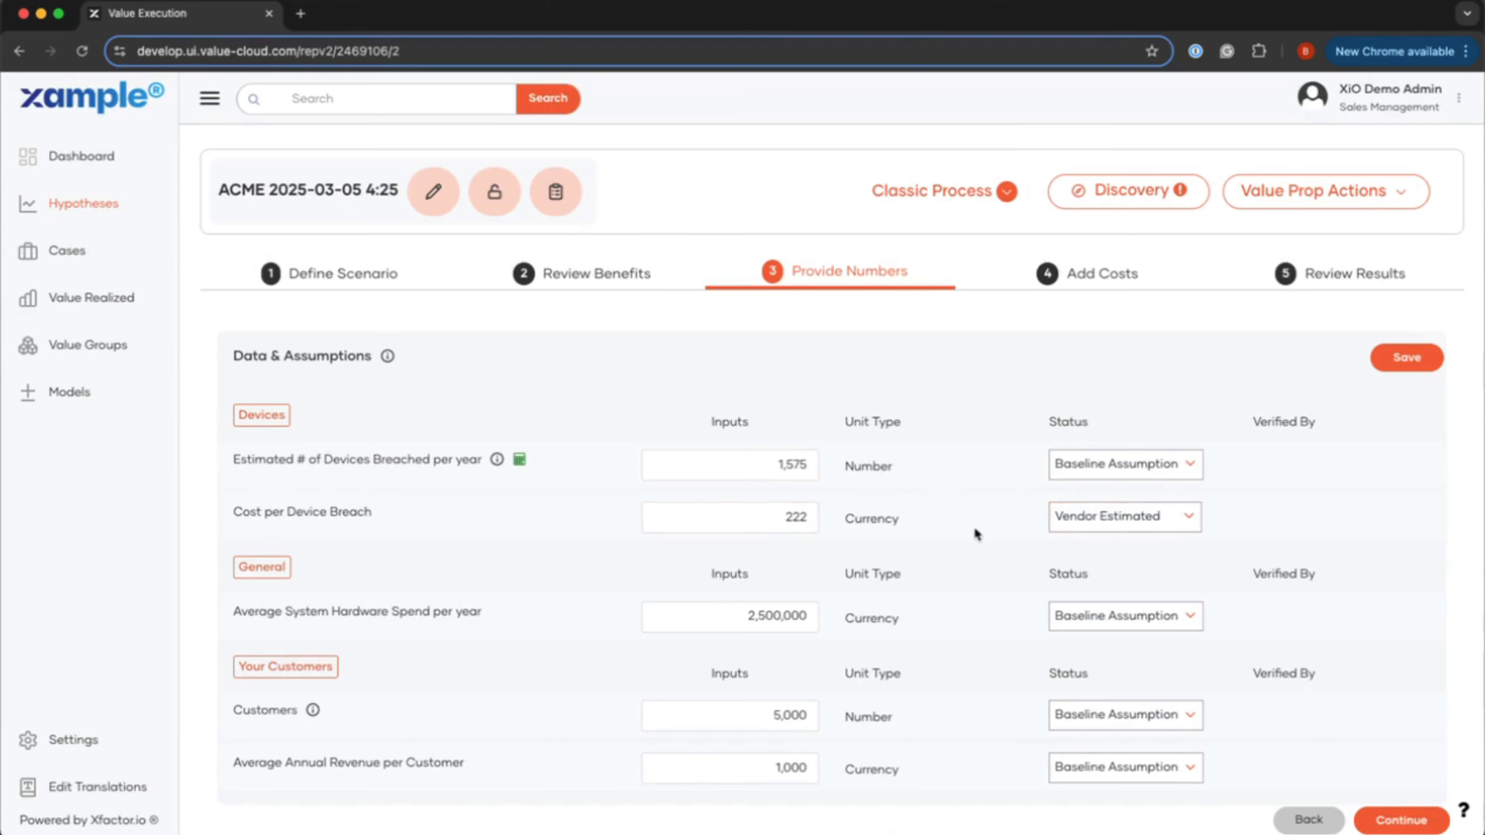
left_click(1184, 472)
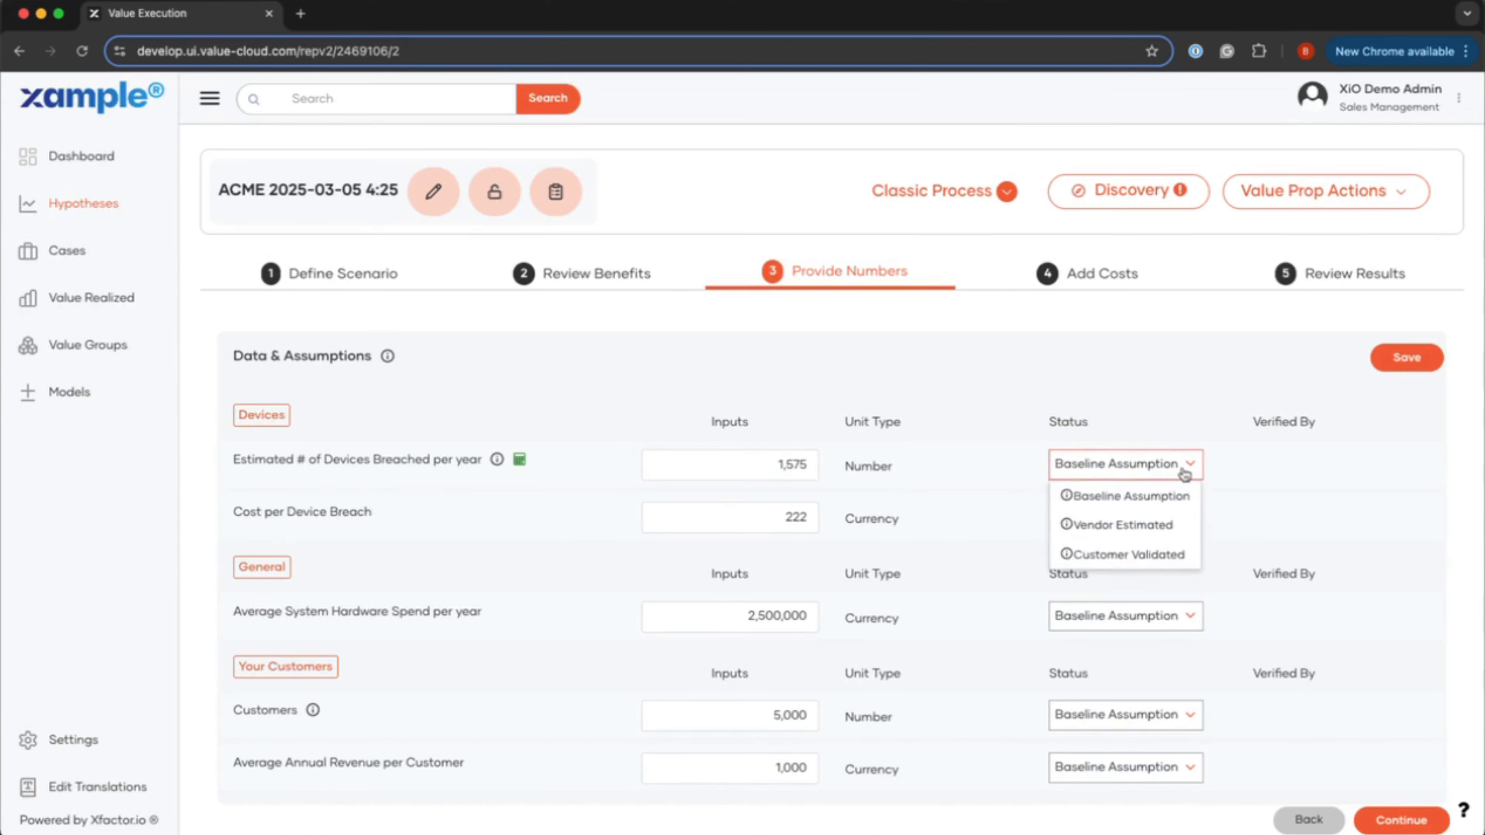
left_click(1185, 472)
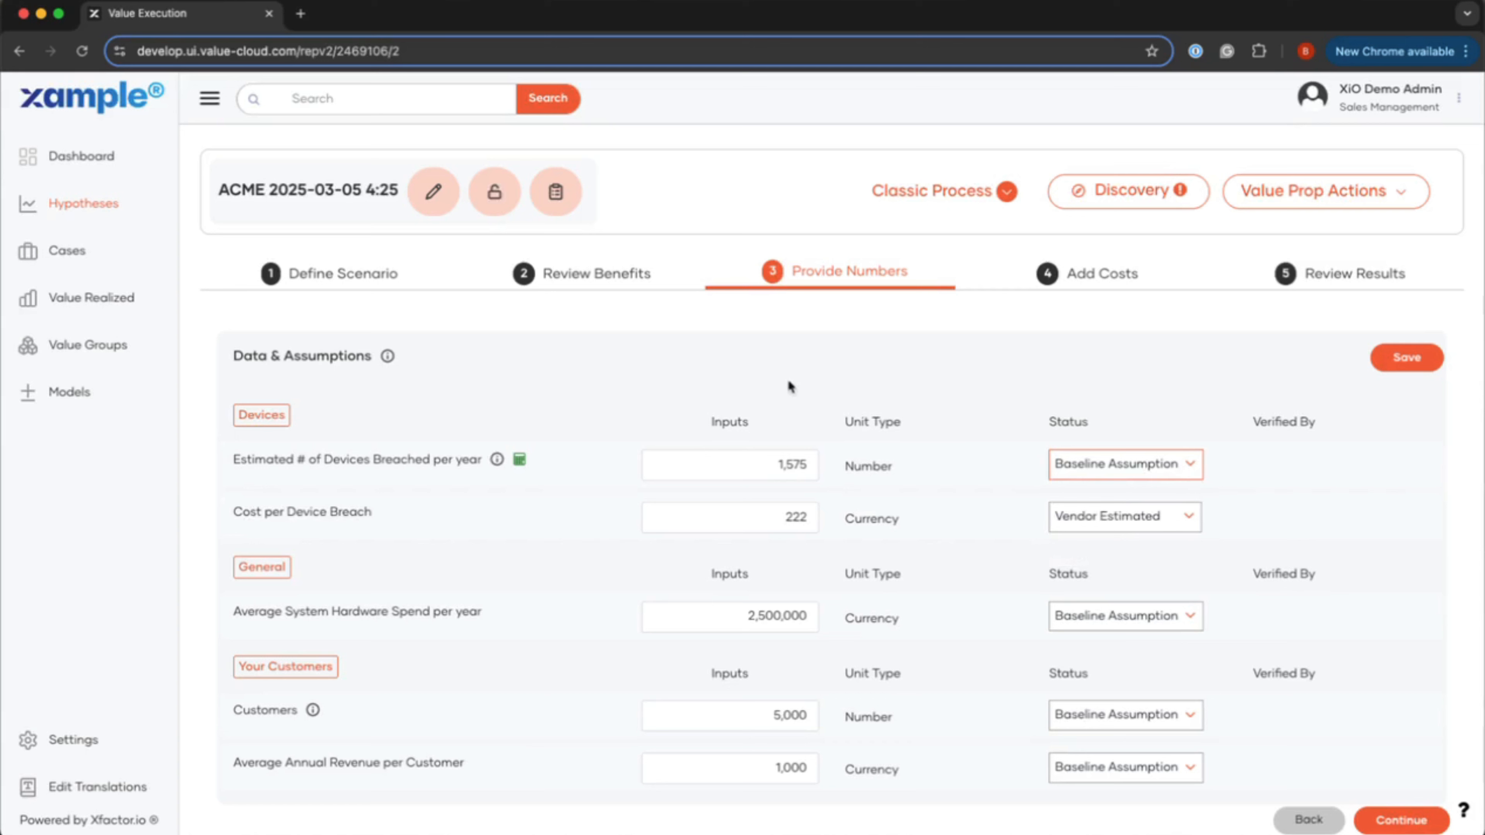
left_click(763, 467)
Step: Start a new external customer collaboration and enter the customer's name and e-mail
left_click(1311, 193)
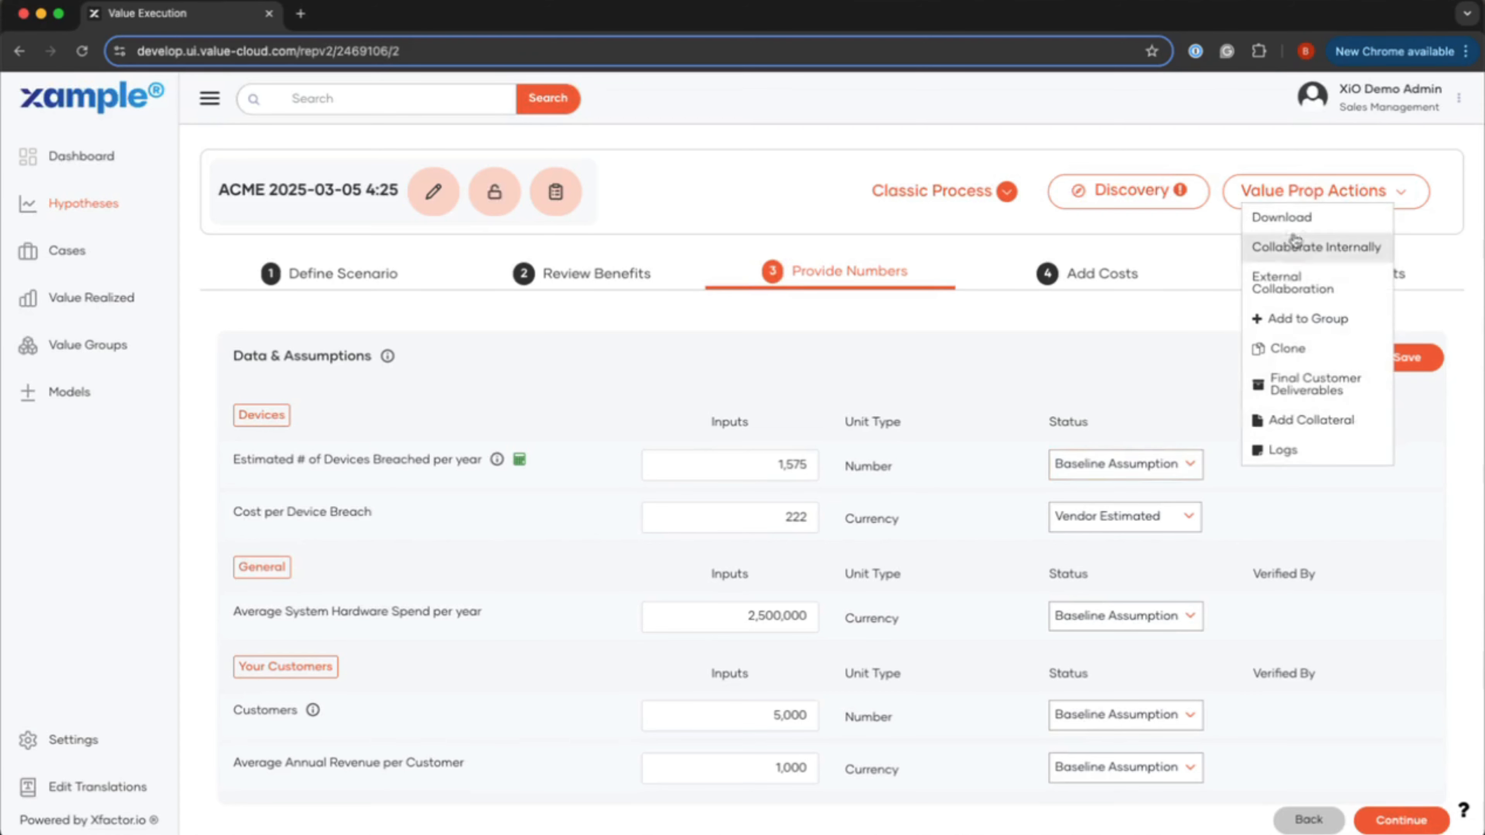
left_click(1281, 286)
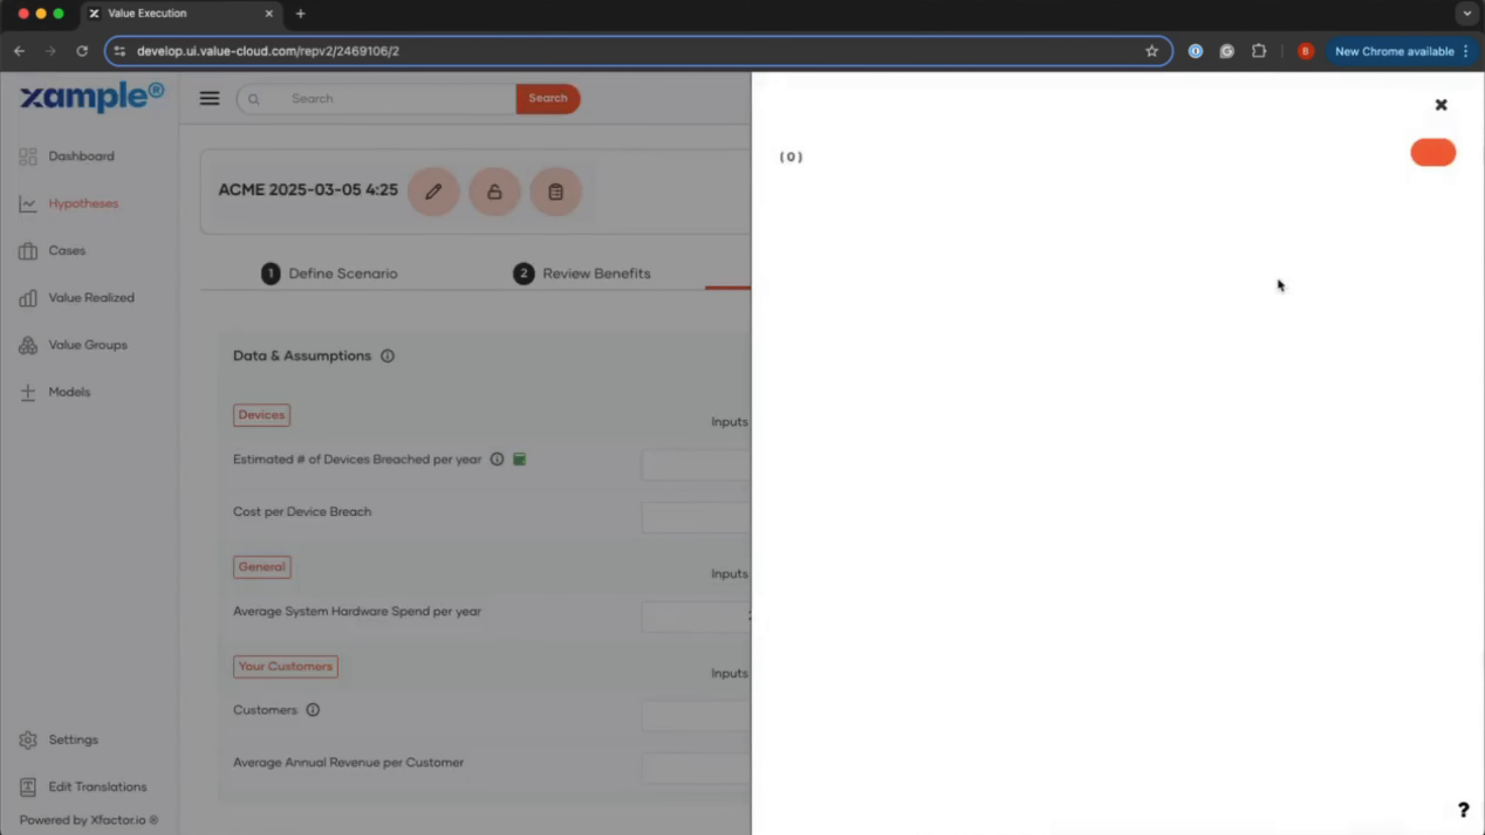
left_click(1374, 162)
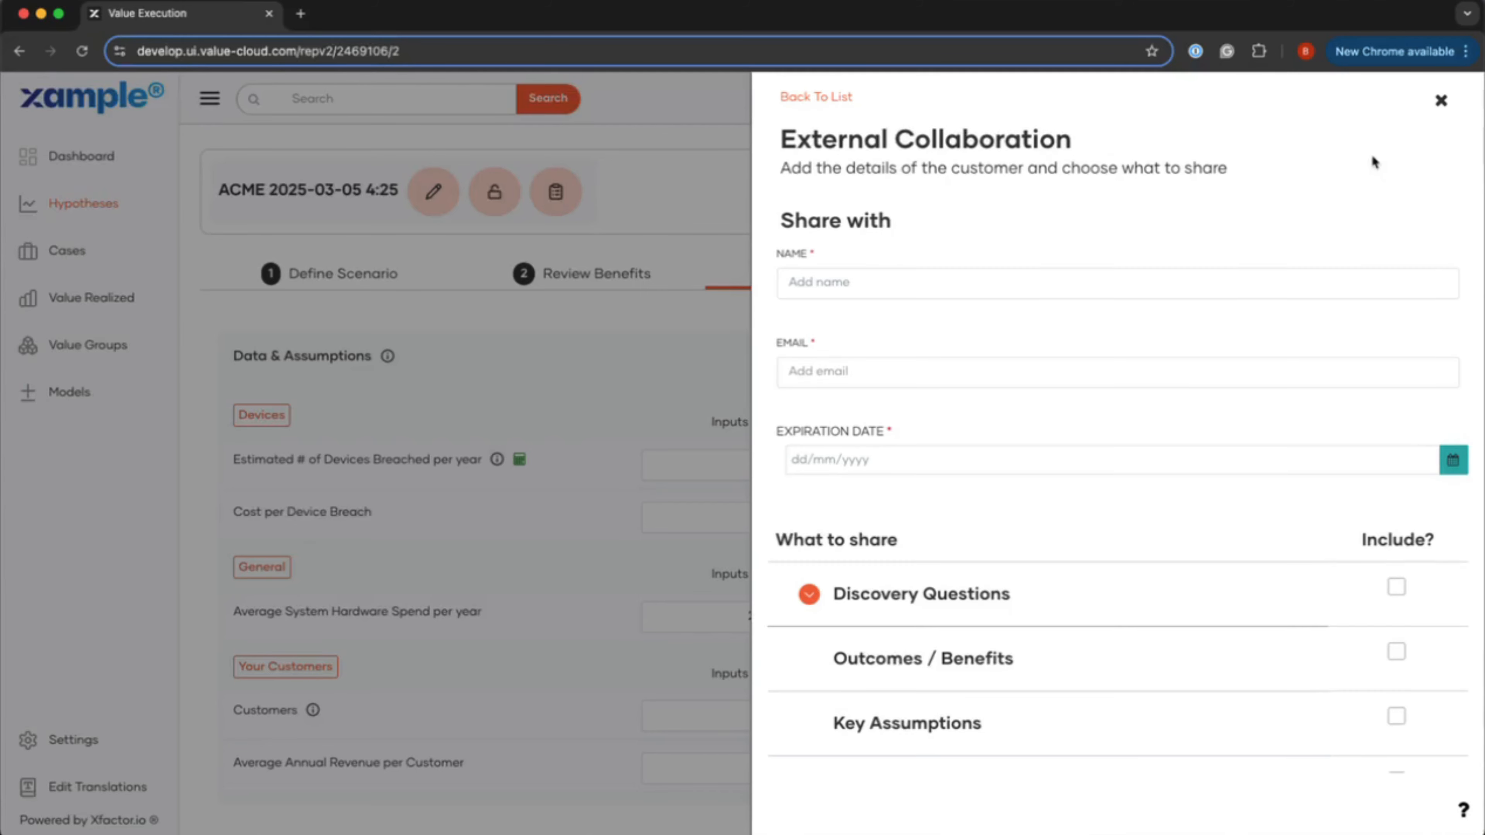
left_click(877, 290)
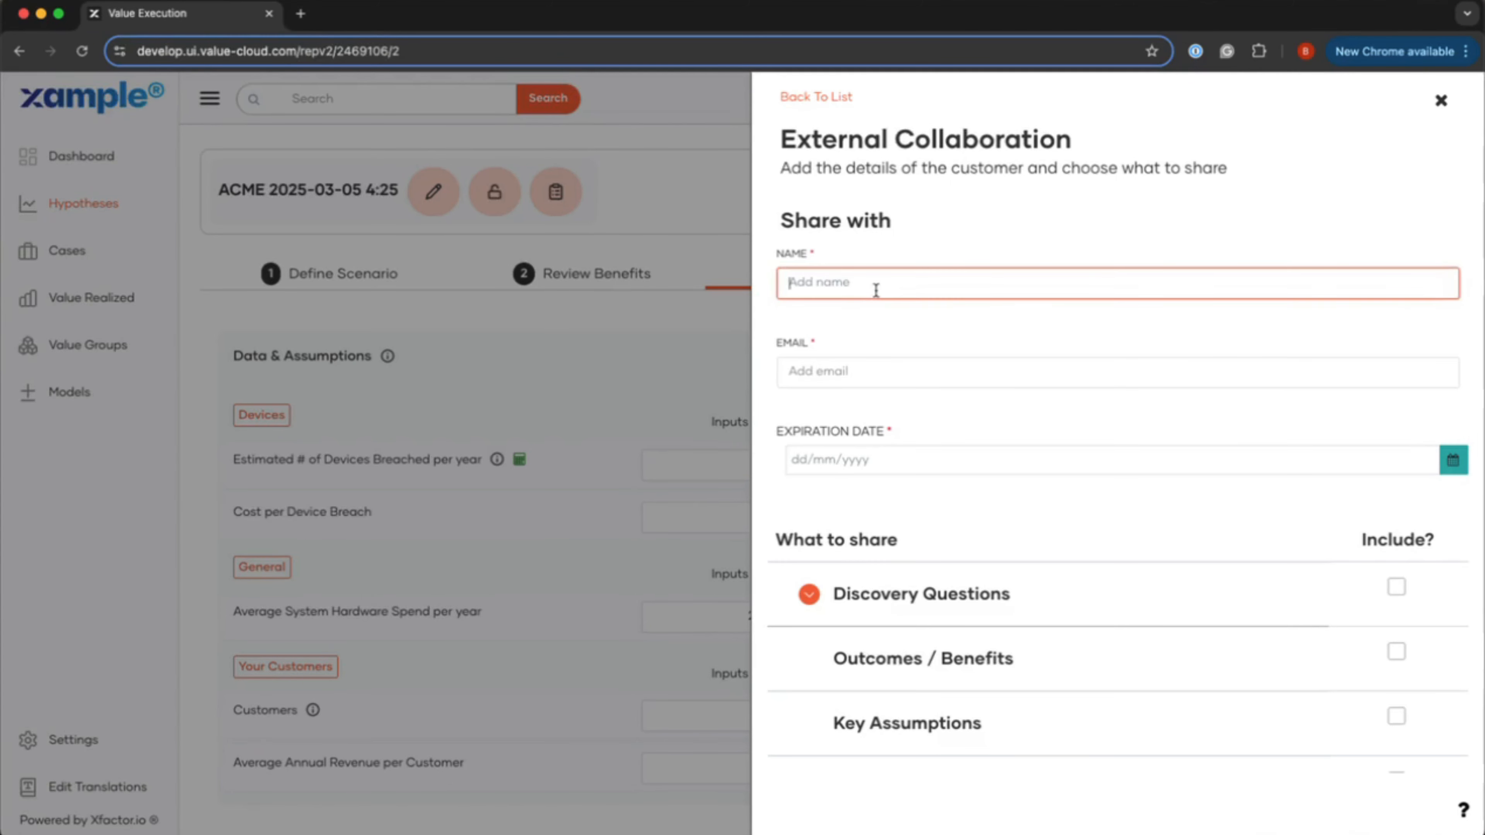
key("Tab")
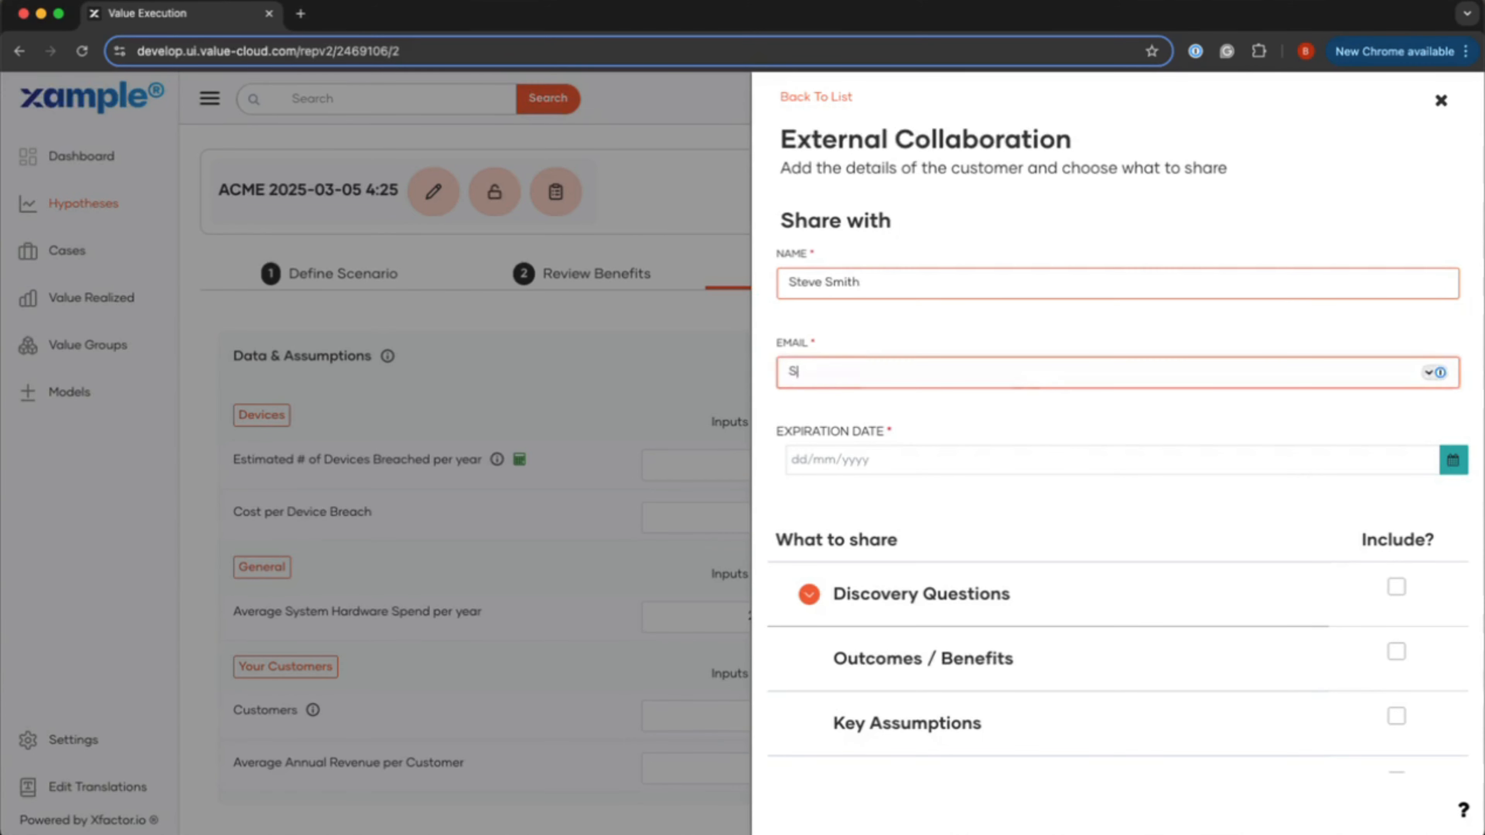
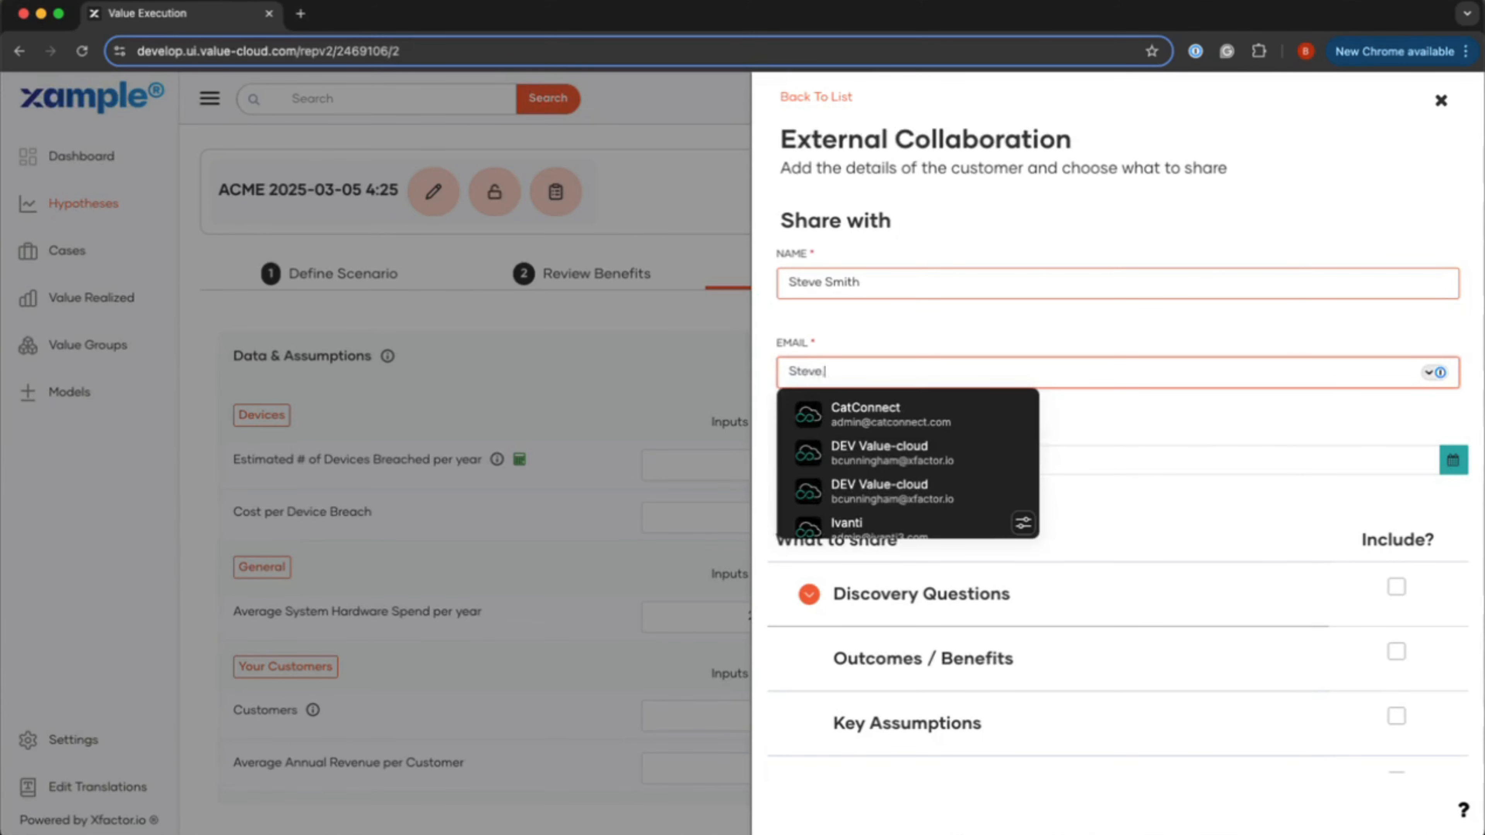
Step: Set expiry to 03/12/2025, include Outcomes / Benefits and Key Assumptions, and create the share
key("Tab")
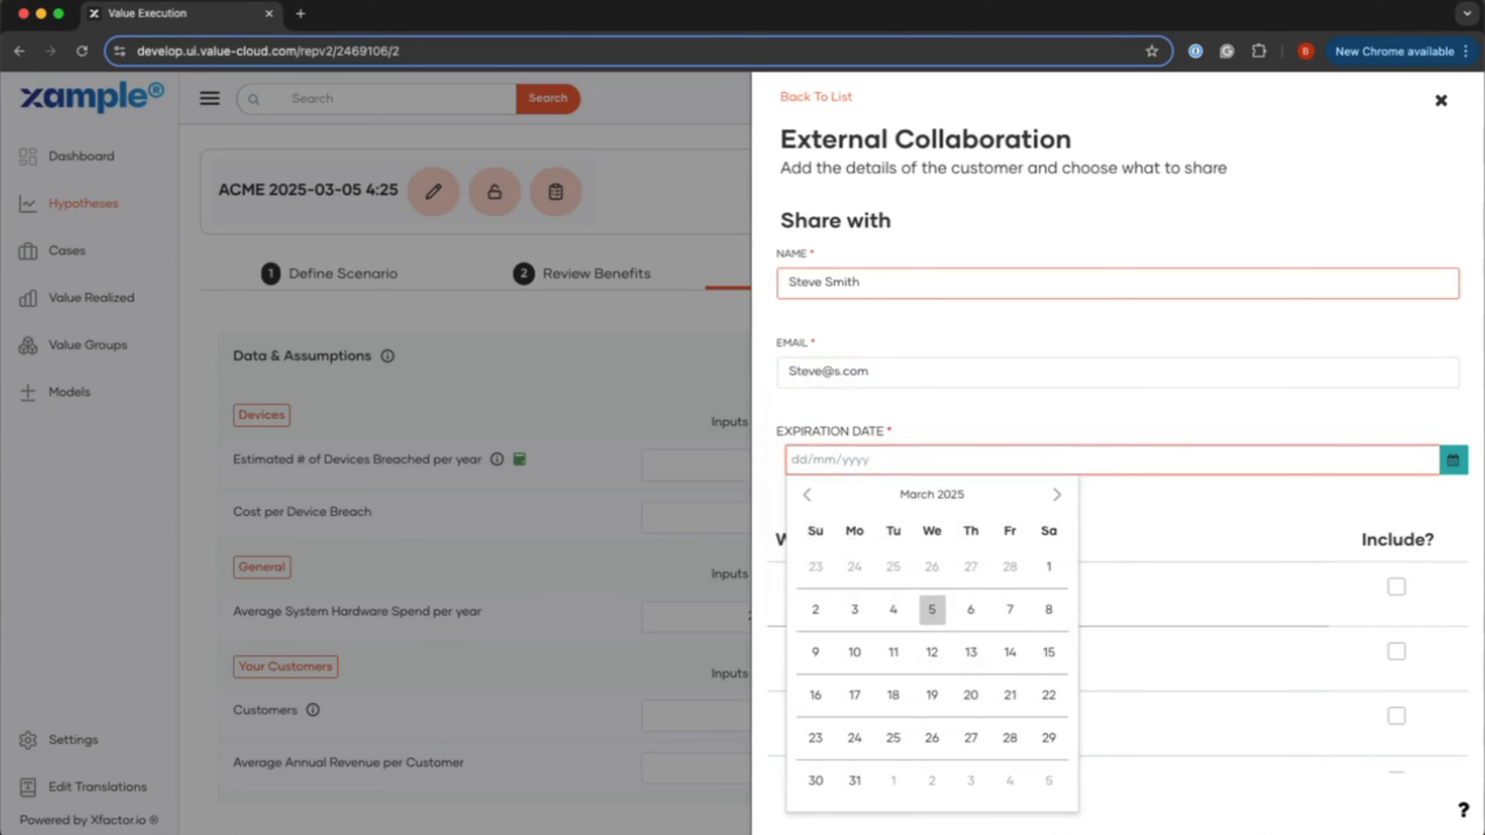
left_click(931, 654)
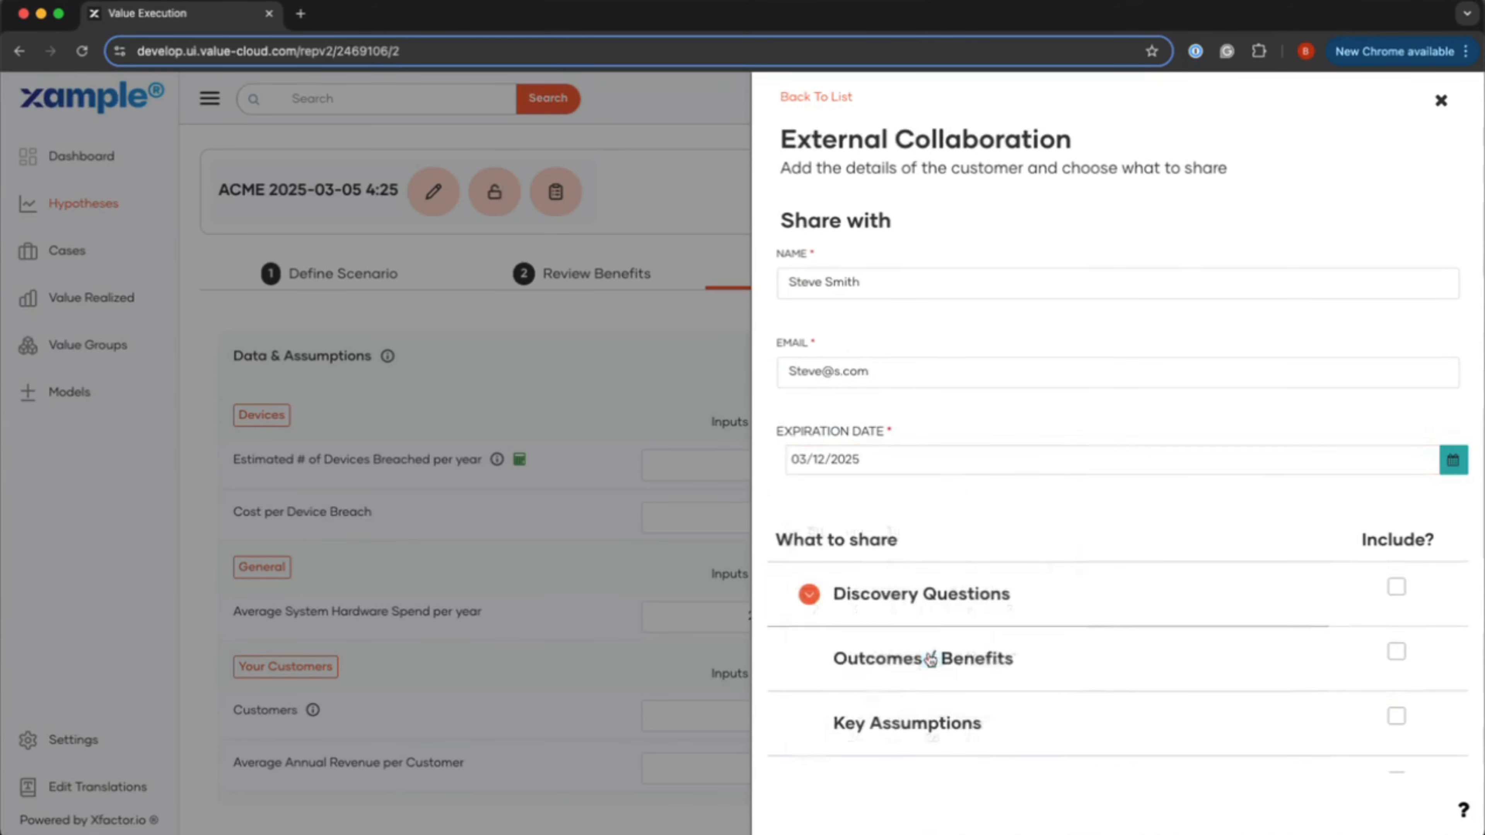
scroll(1015, 521, "down", 5)
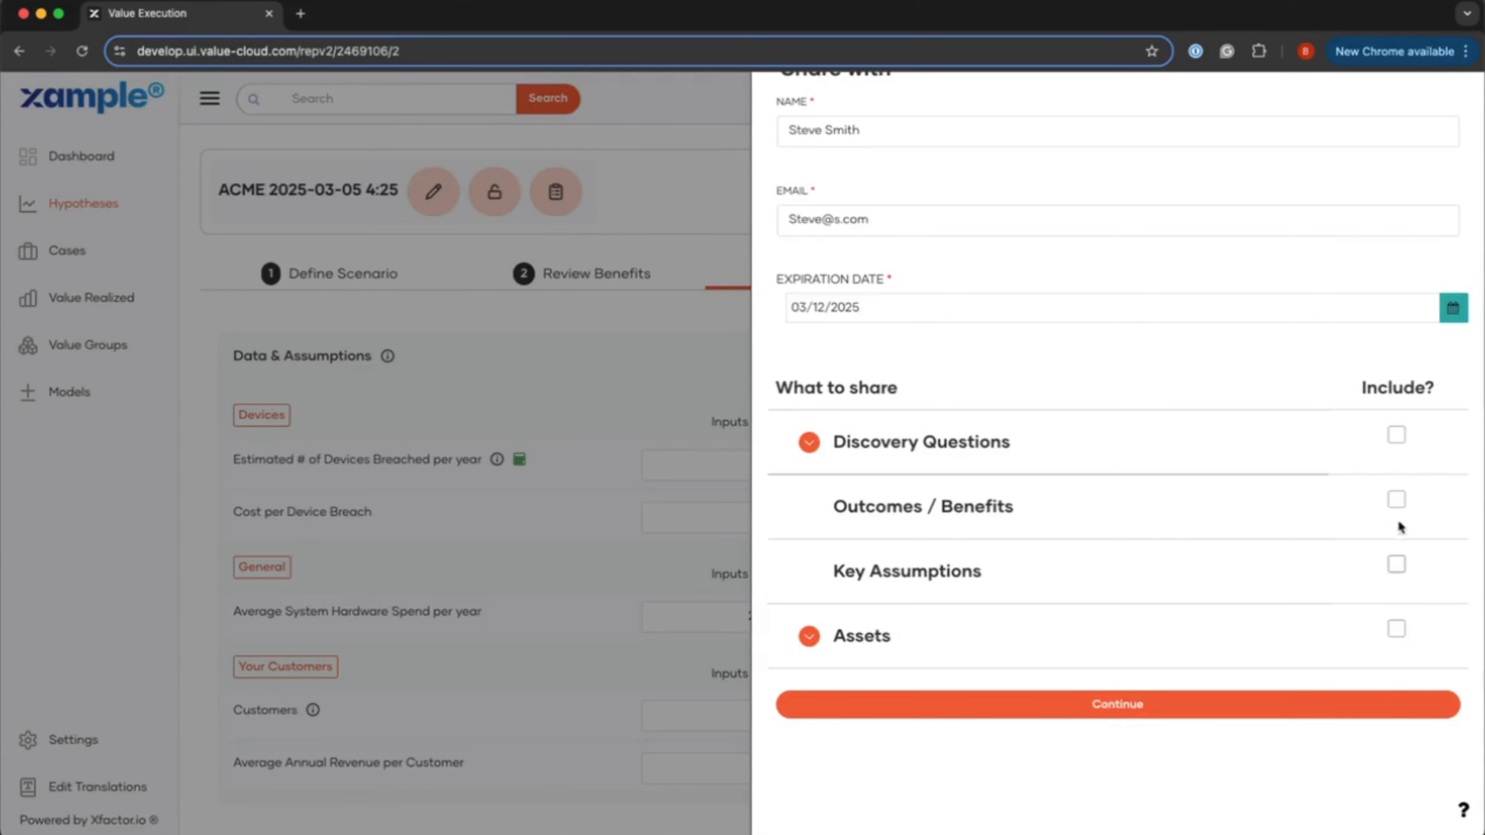
left_click(1396, 499)
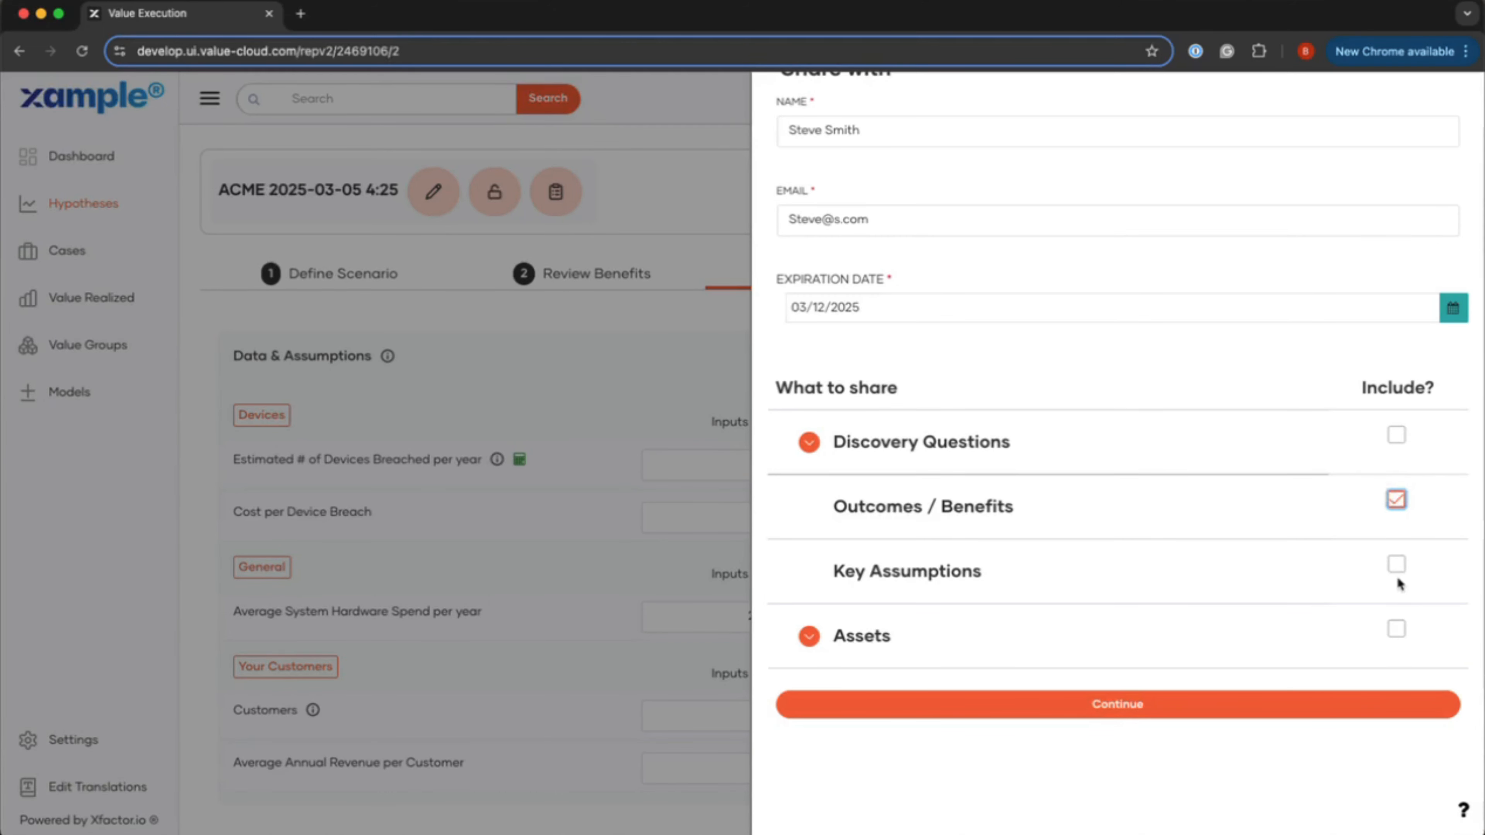
left_click(1396, 564)
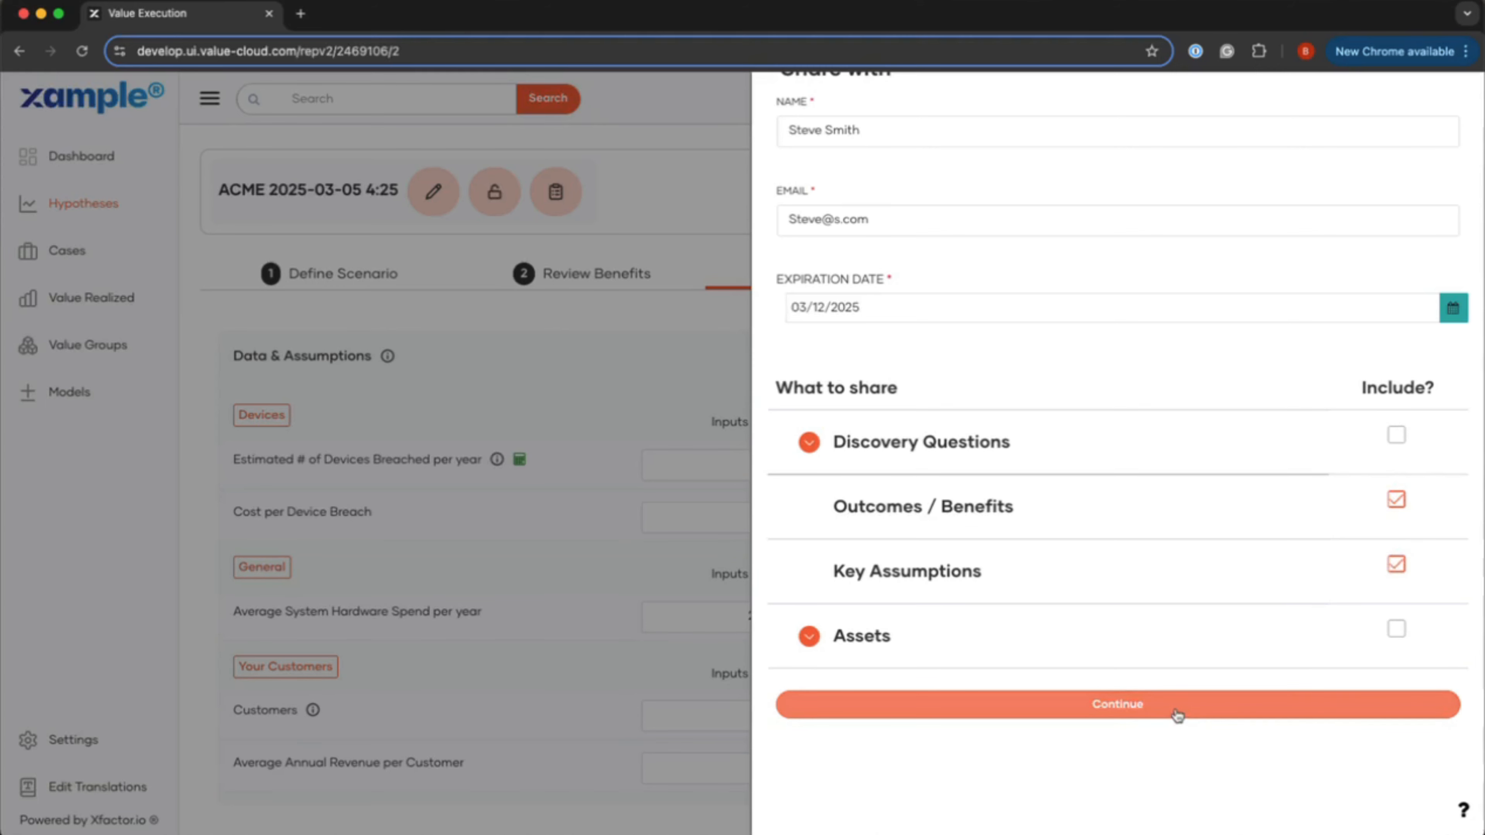
left_click(1177, 708)
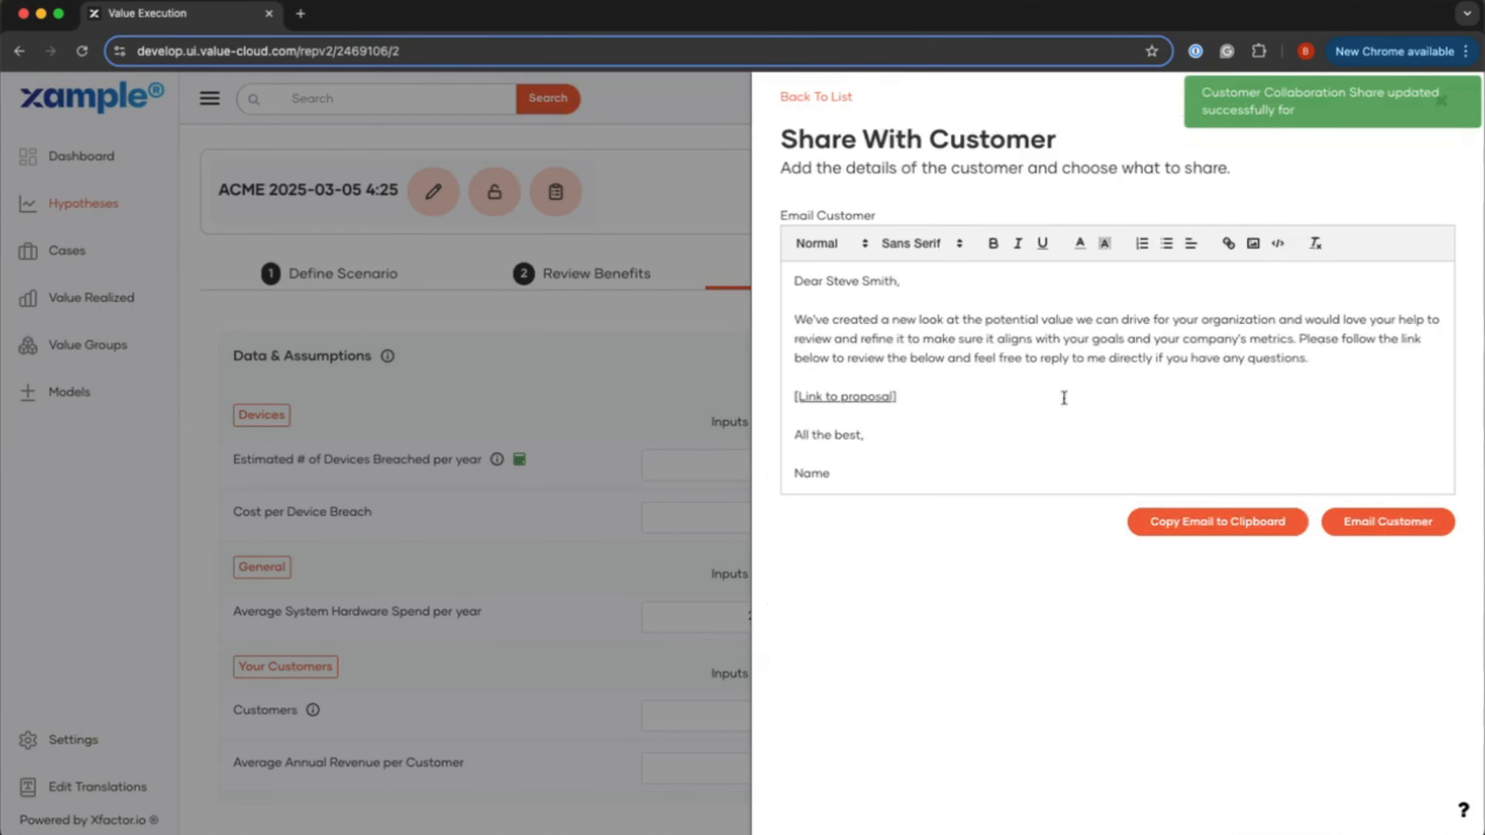
Step: Open the email's [Link to proposal] address in a new tab to load the welcome page
left_click(903, 398)
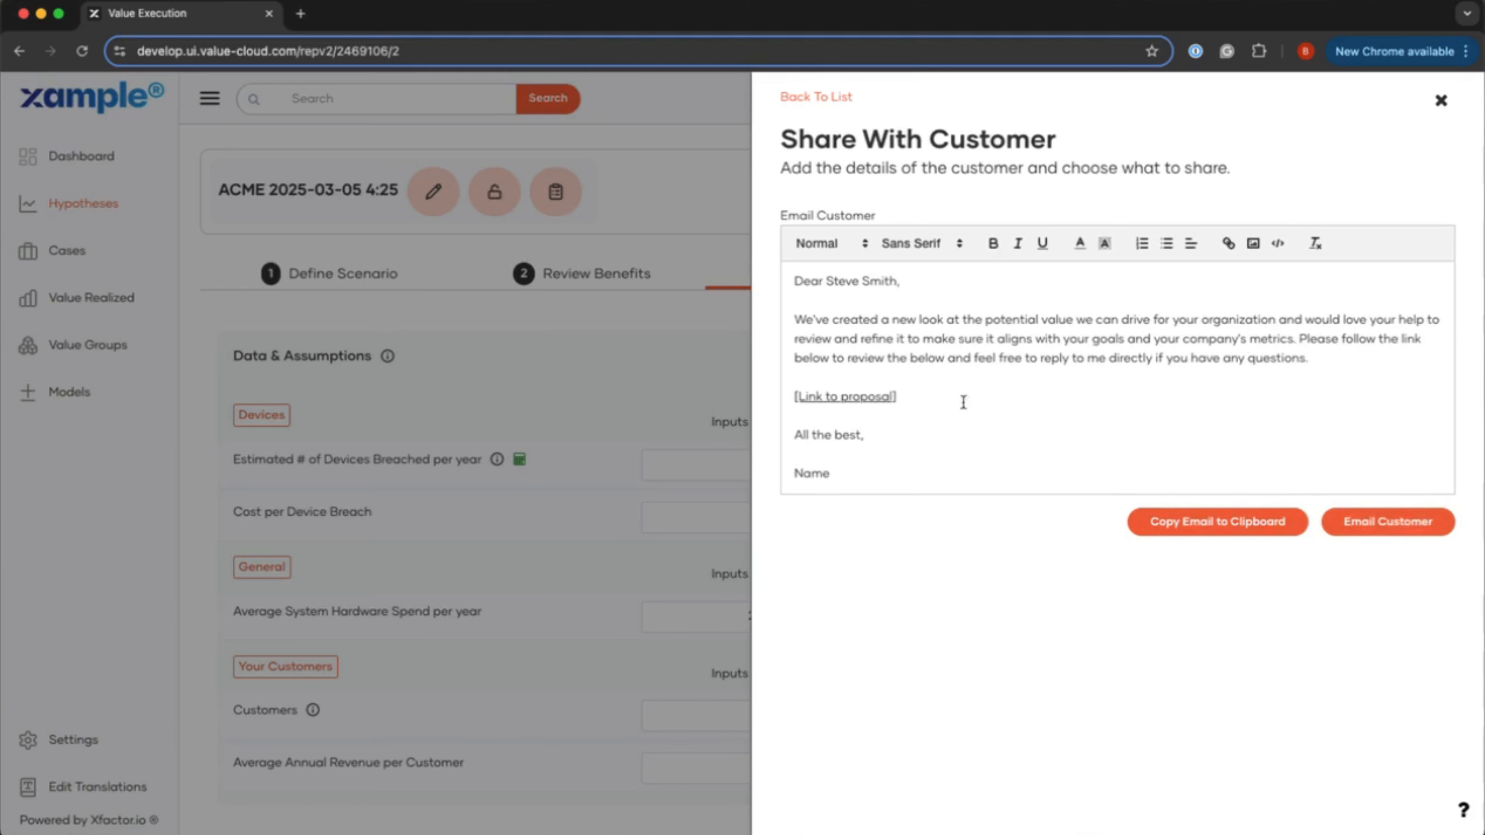
left_click(868, 398)
left_click(849, 429)
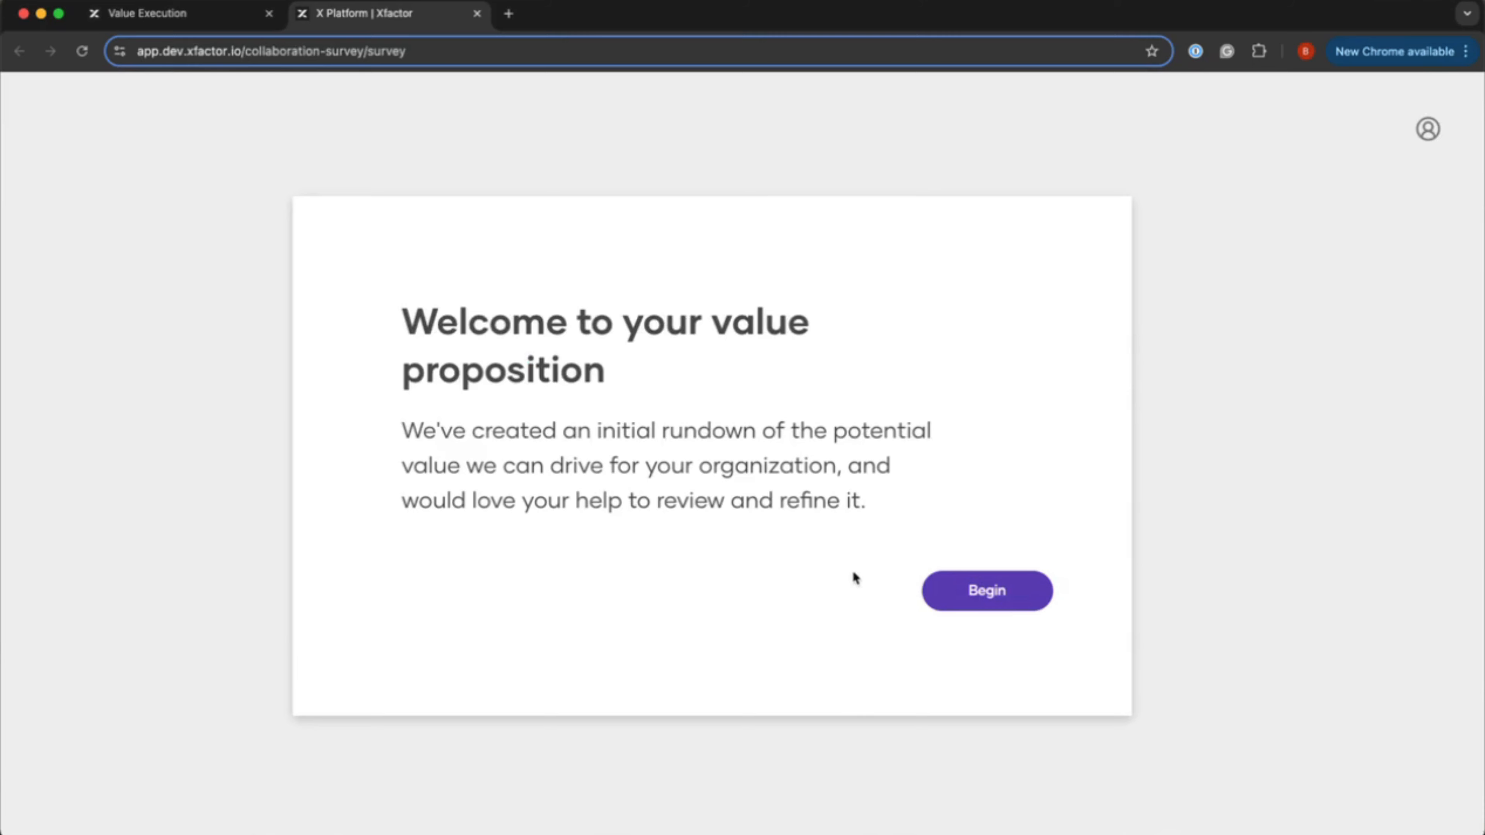
Step: Begin the survey, answer No for Reduce Risk of Revenue Loss from Downtime, and save
left_click(960, 592)
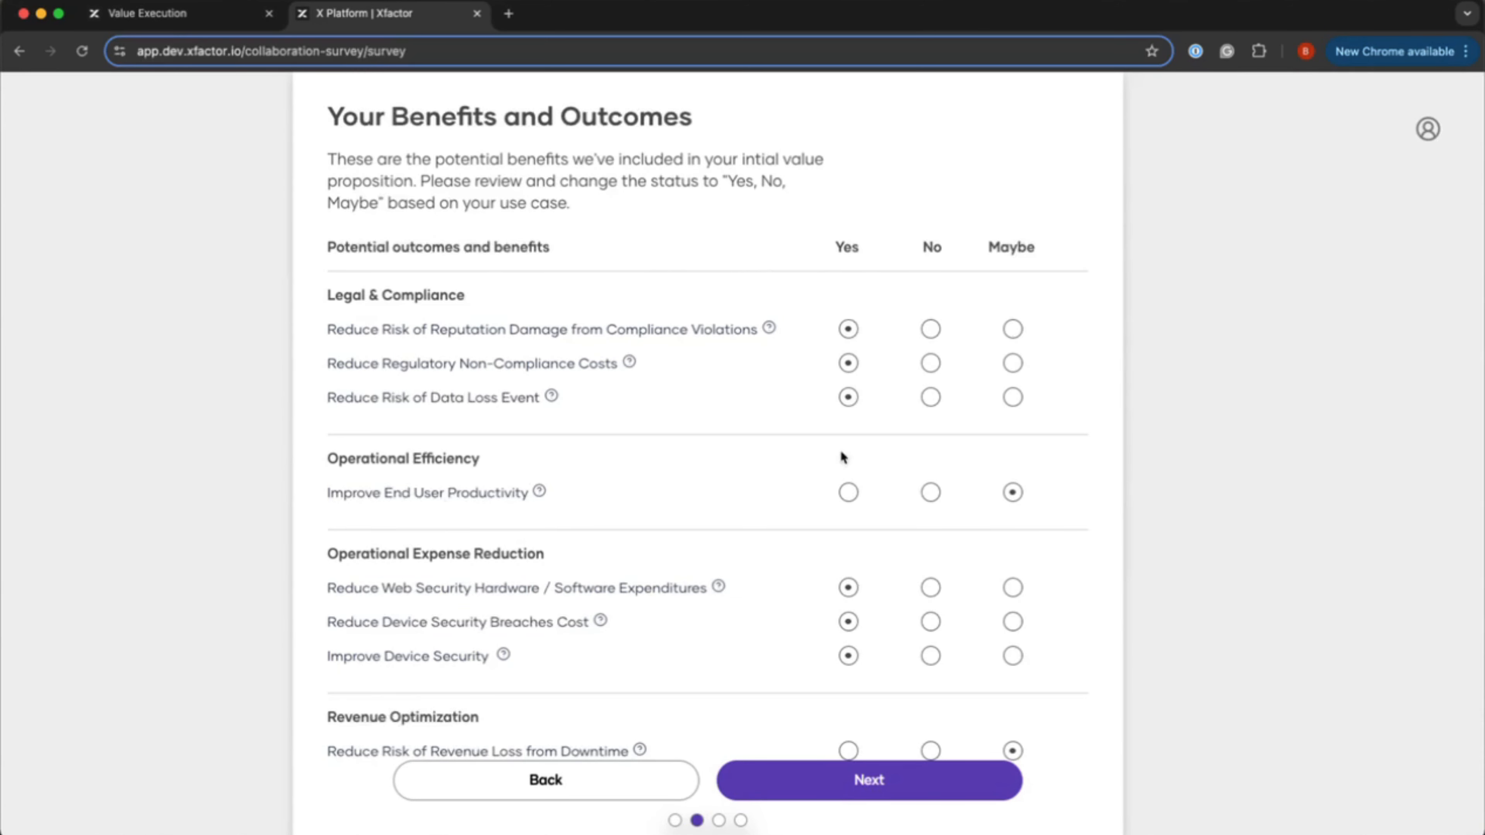
scroll(825, 430, "down", 1)
scroll(823, 430, "up", 1)
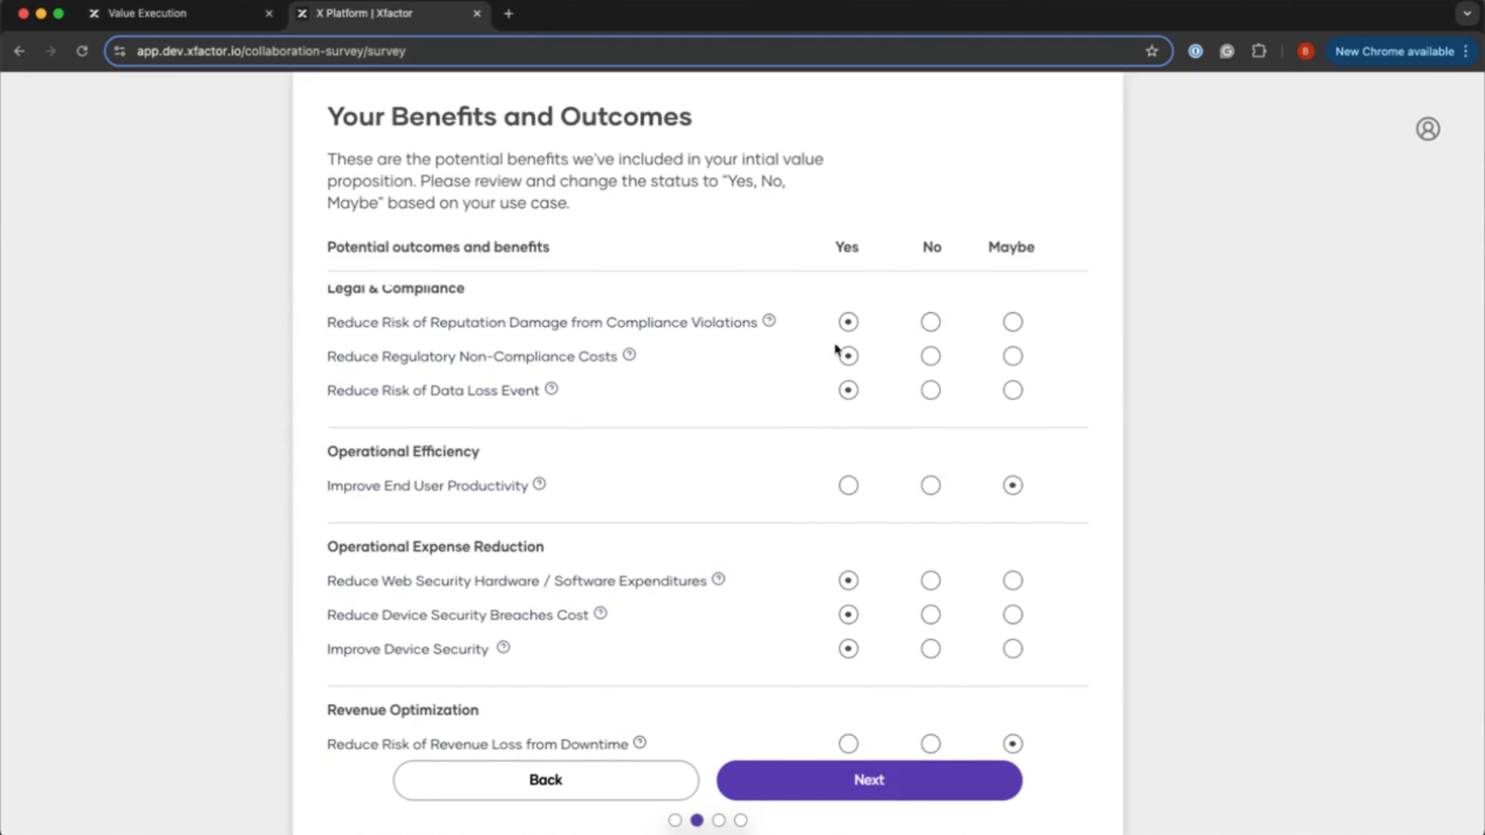
scroll(772, 475, "down", 1)
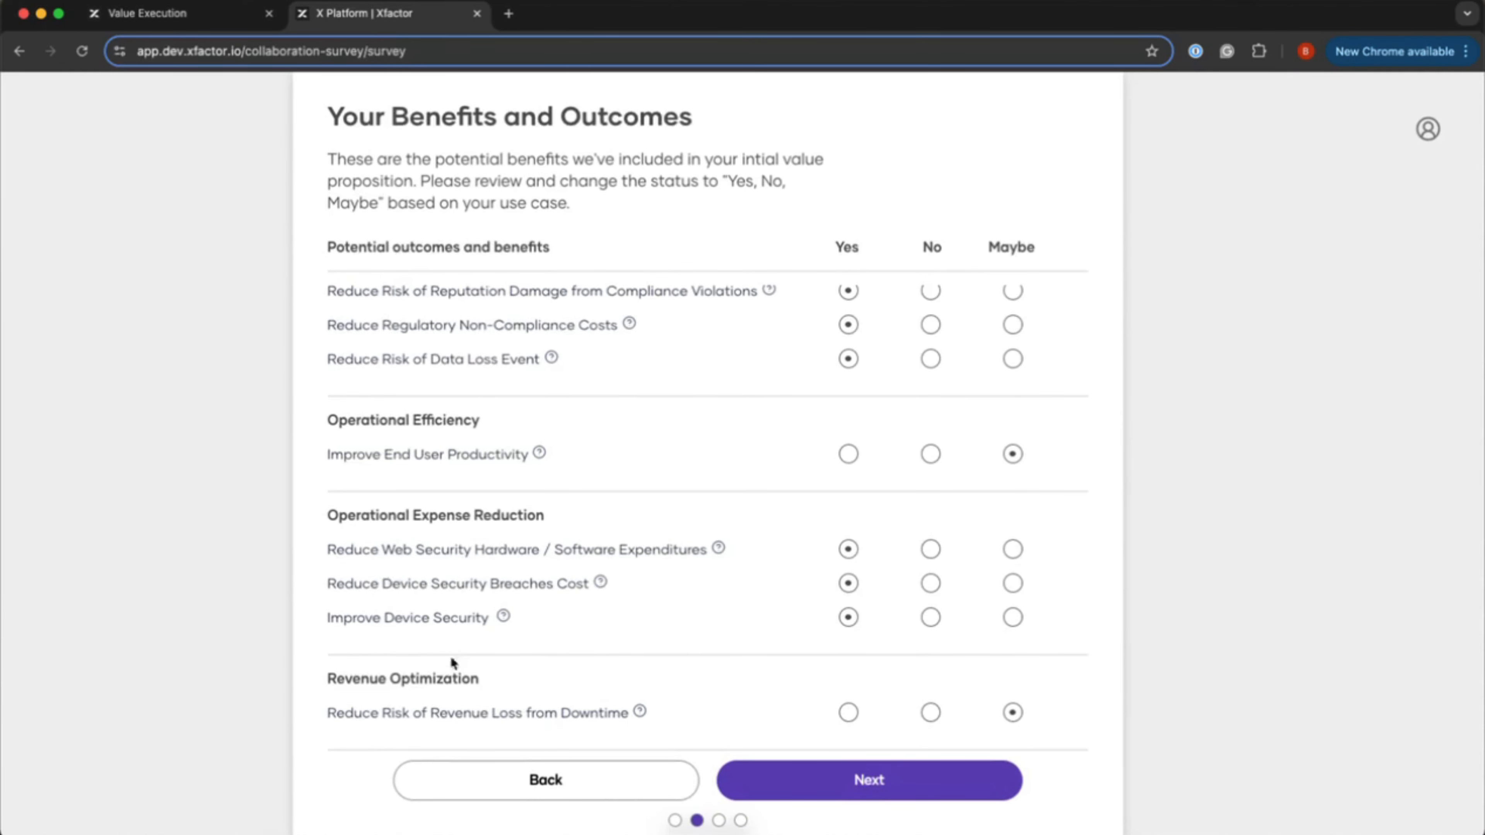
left_click(931, 713)
left_click(837, 778)
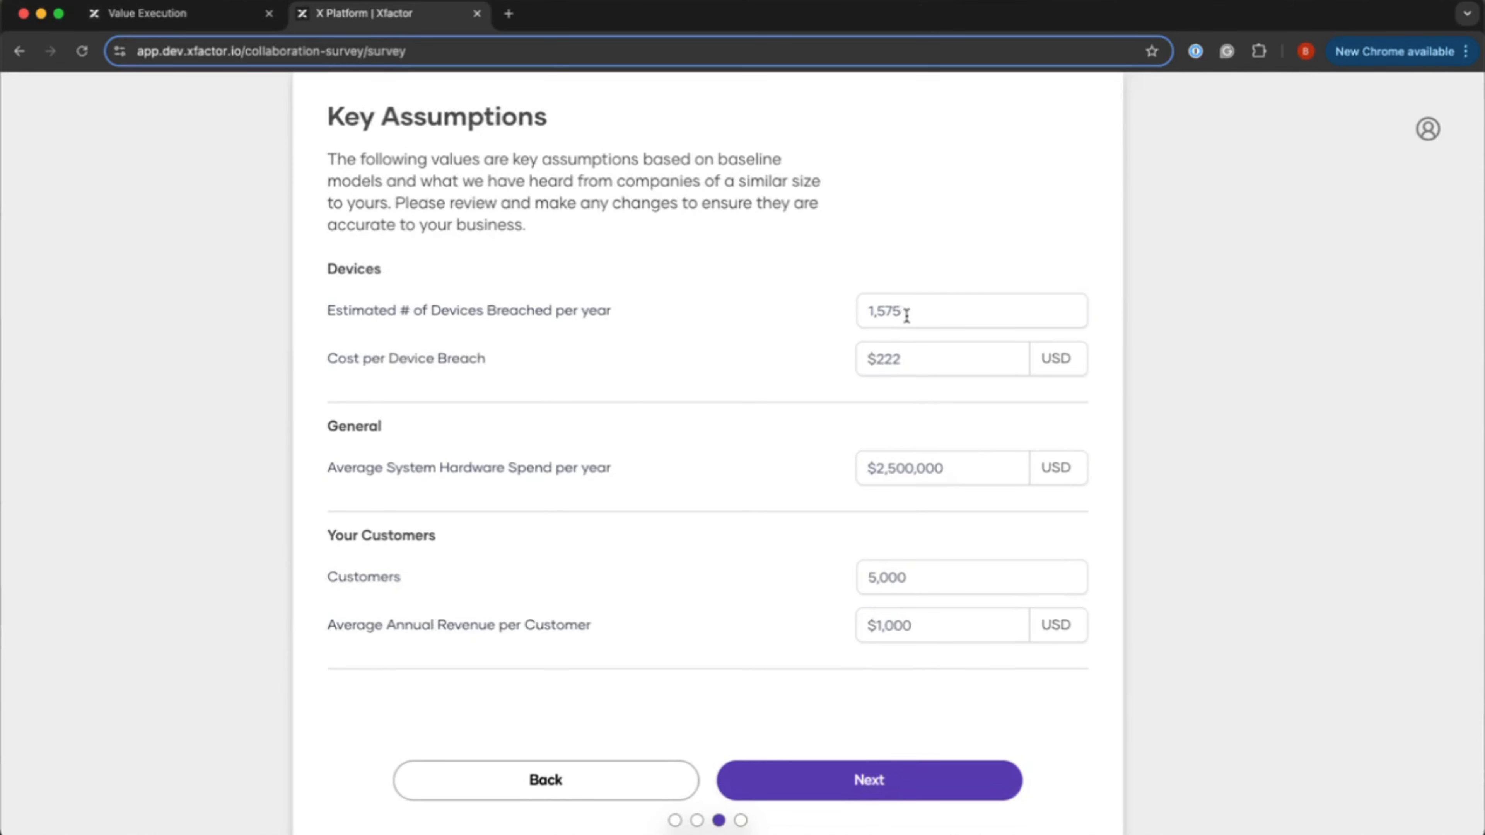
Step: Change devices breached to 1,234 and cost per breach to $234
left_click_drag(902, 311, 880, 313)
key("BackSpace")
type("2345")
key("BackSpace")
left_click_drag(902, 360, 884, 362)
type("34")
Step: Change hardware spend to $2,645000, customers to 5,654, and revenue per customer to $2345
left_click_drag(948, 468, 891, 468)
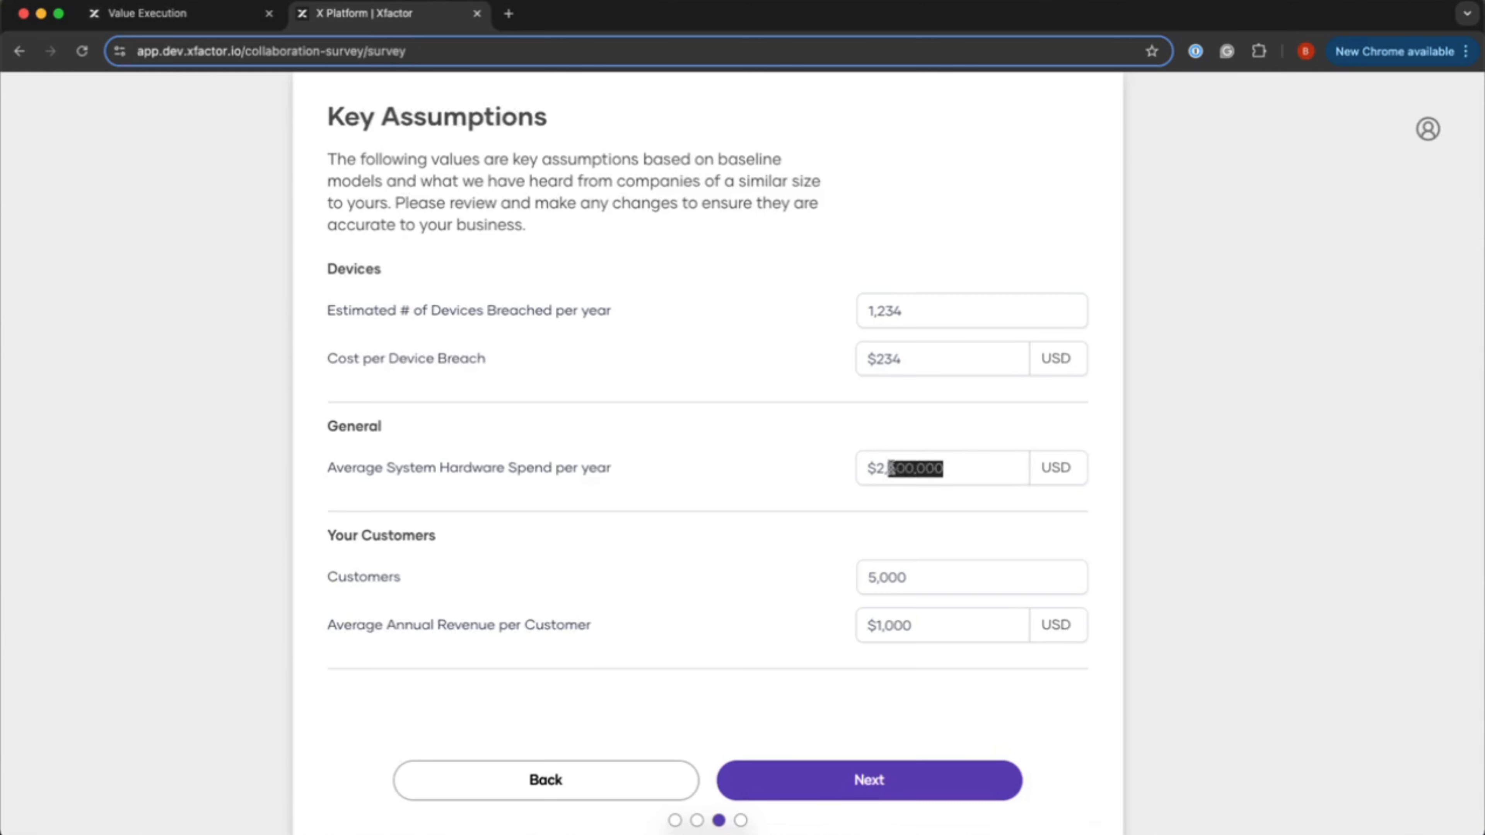
type("645000")
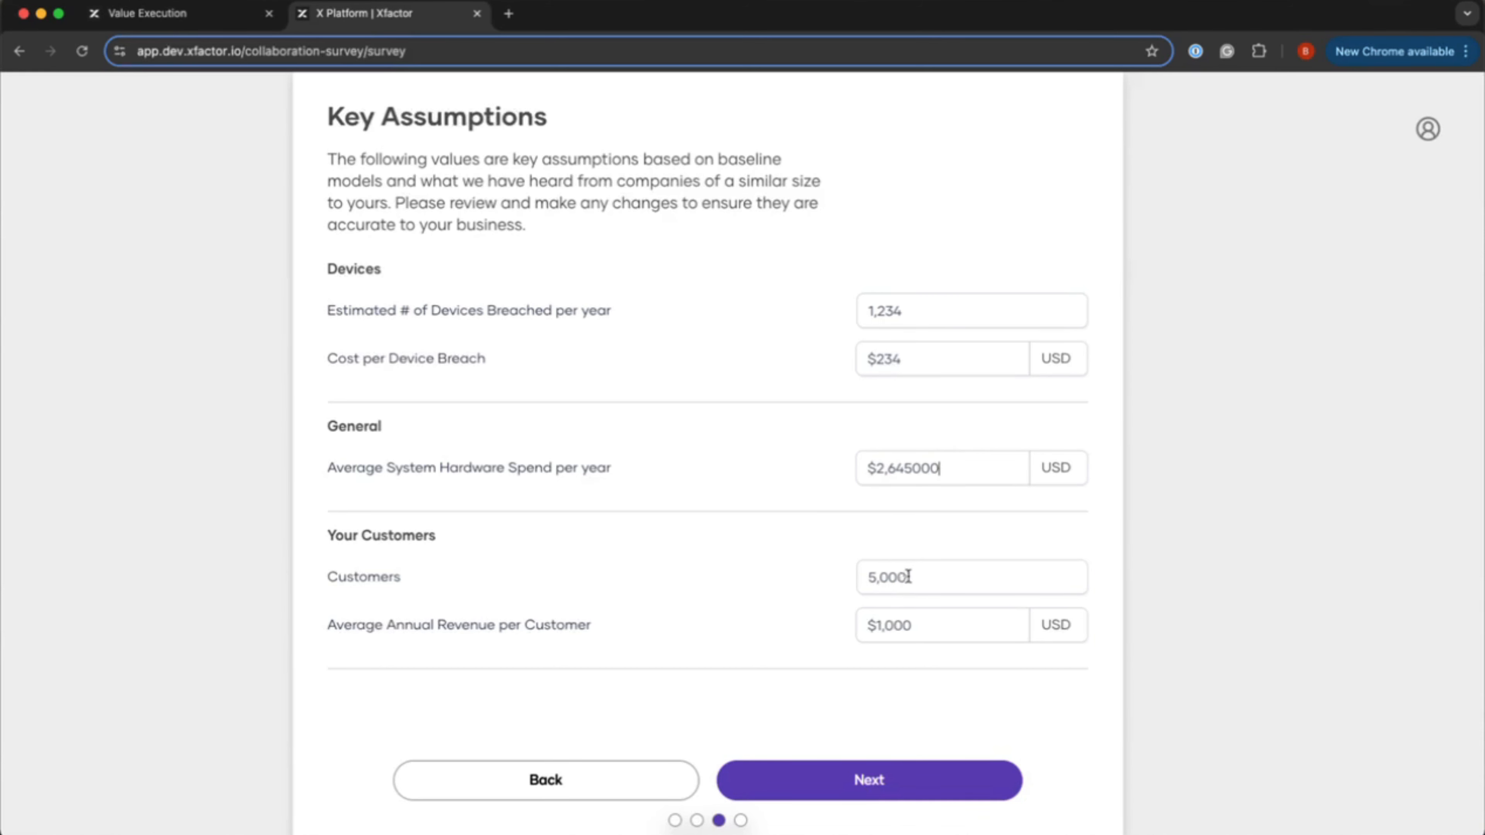
left_click_drag(911, 577, 880, 578)
type("654")
left_click_drag(908, 626, 878, 627)
type("2345")
Step: Submit the survey, close the Value Execution share panel confirming Yes, and reload the hypothesis
left_click(847, 778)
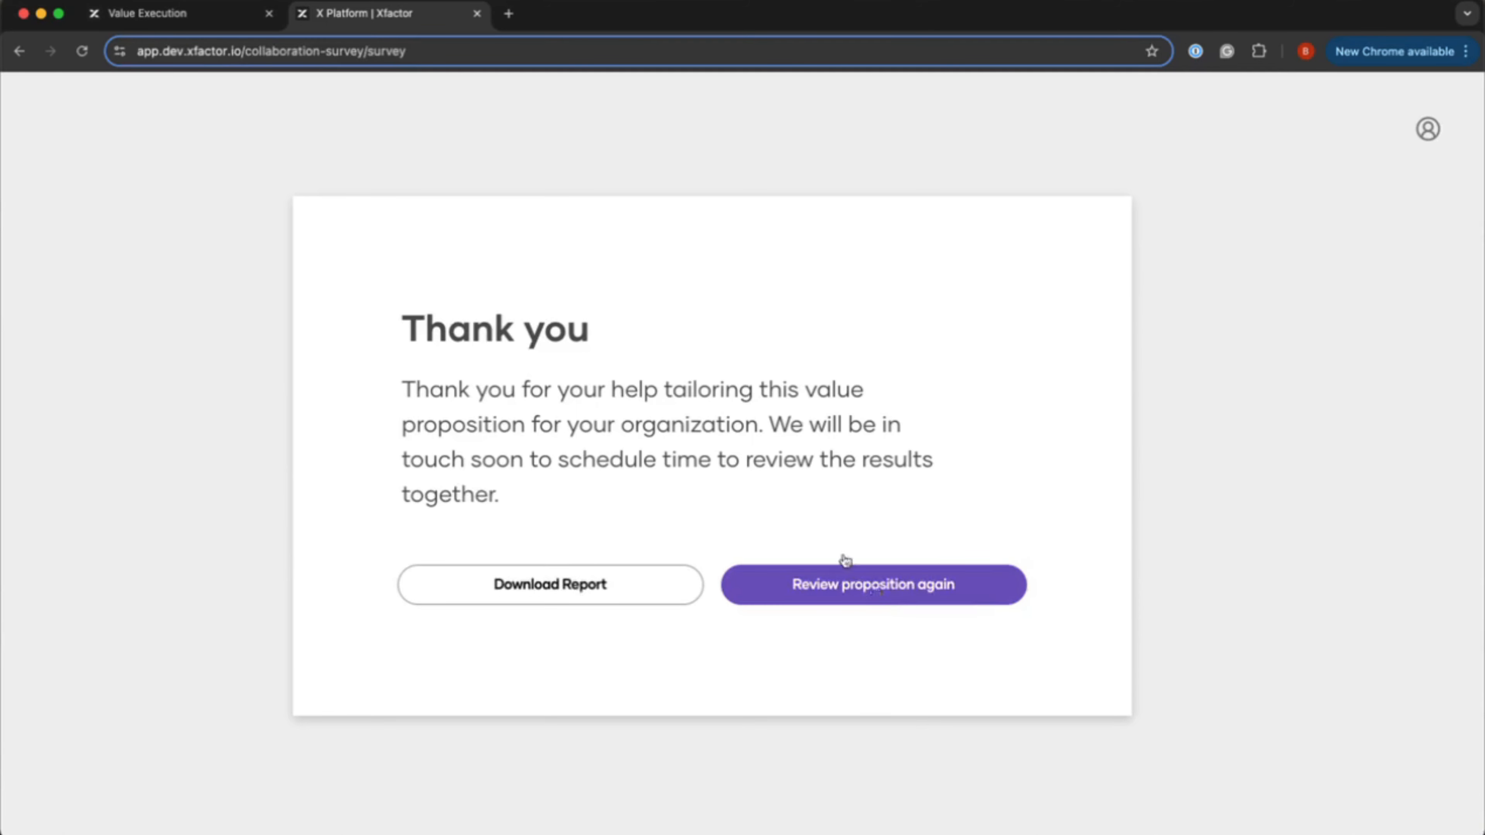
left_click(217, 16)
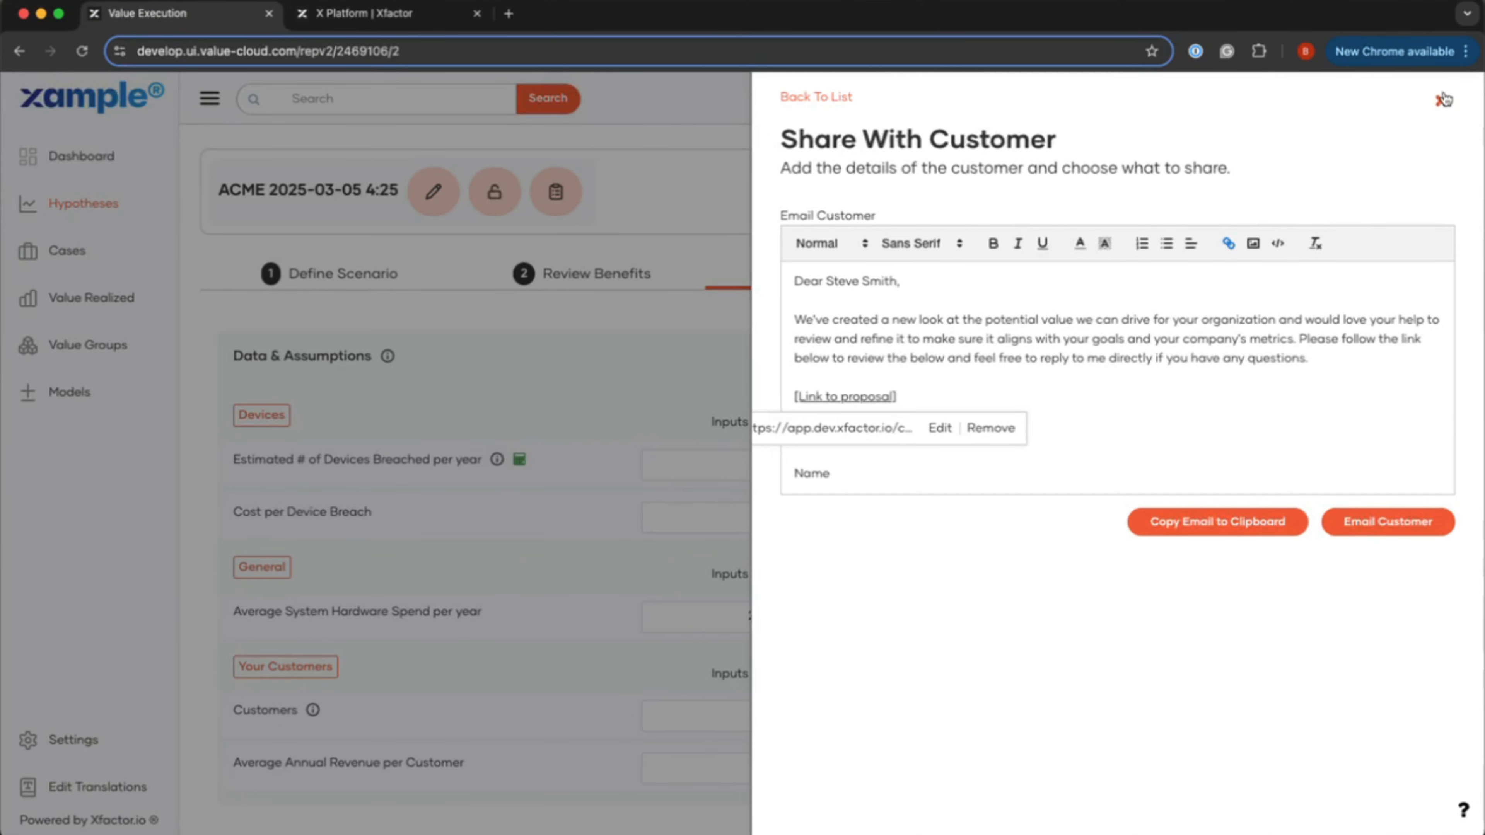
left_click(1446, 101)
left_click(1294, 228)
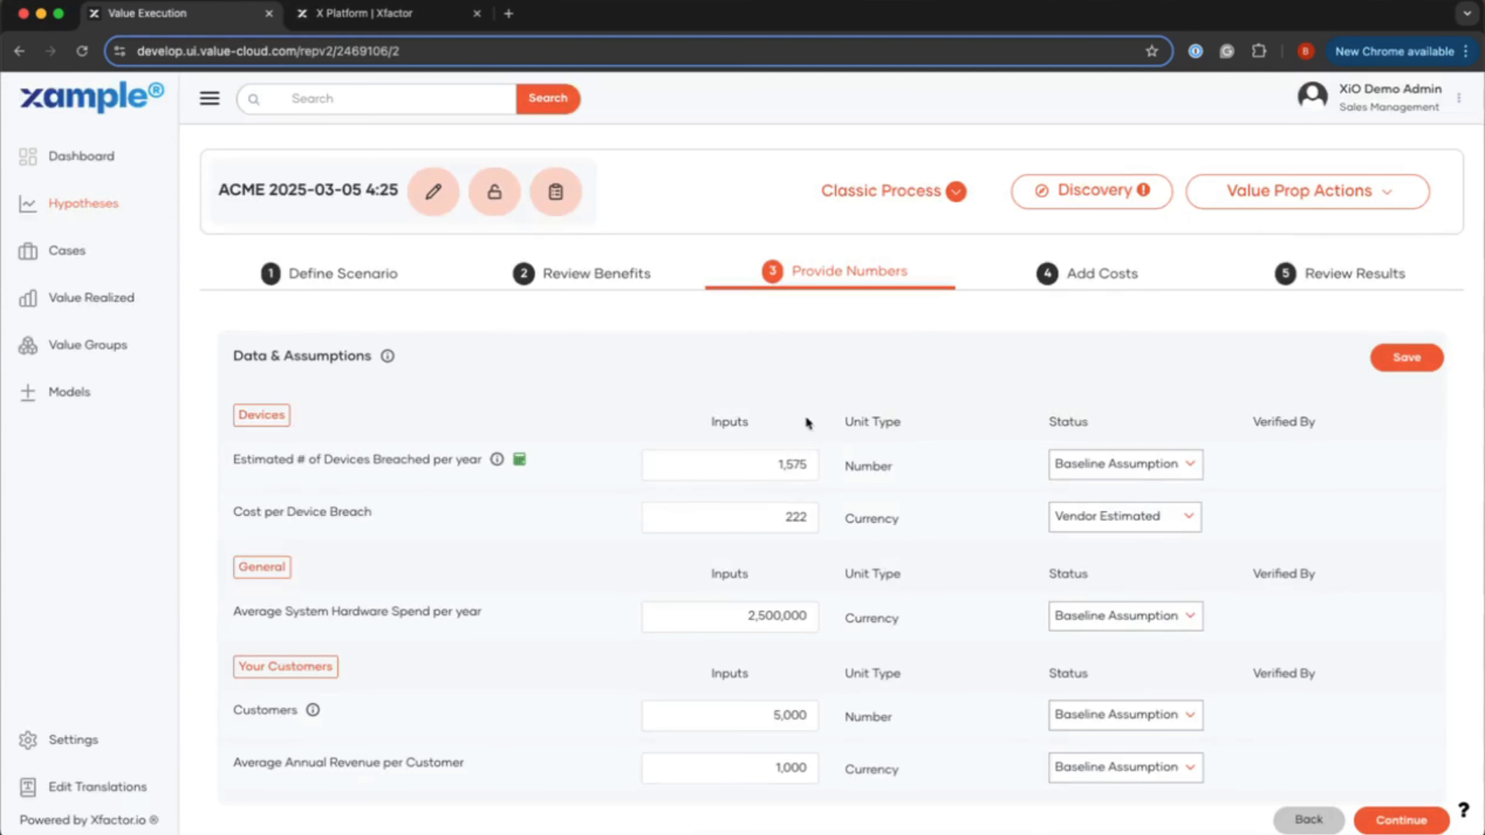
left_click(82, 51)
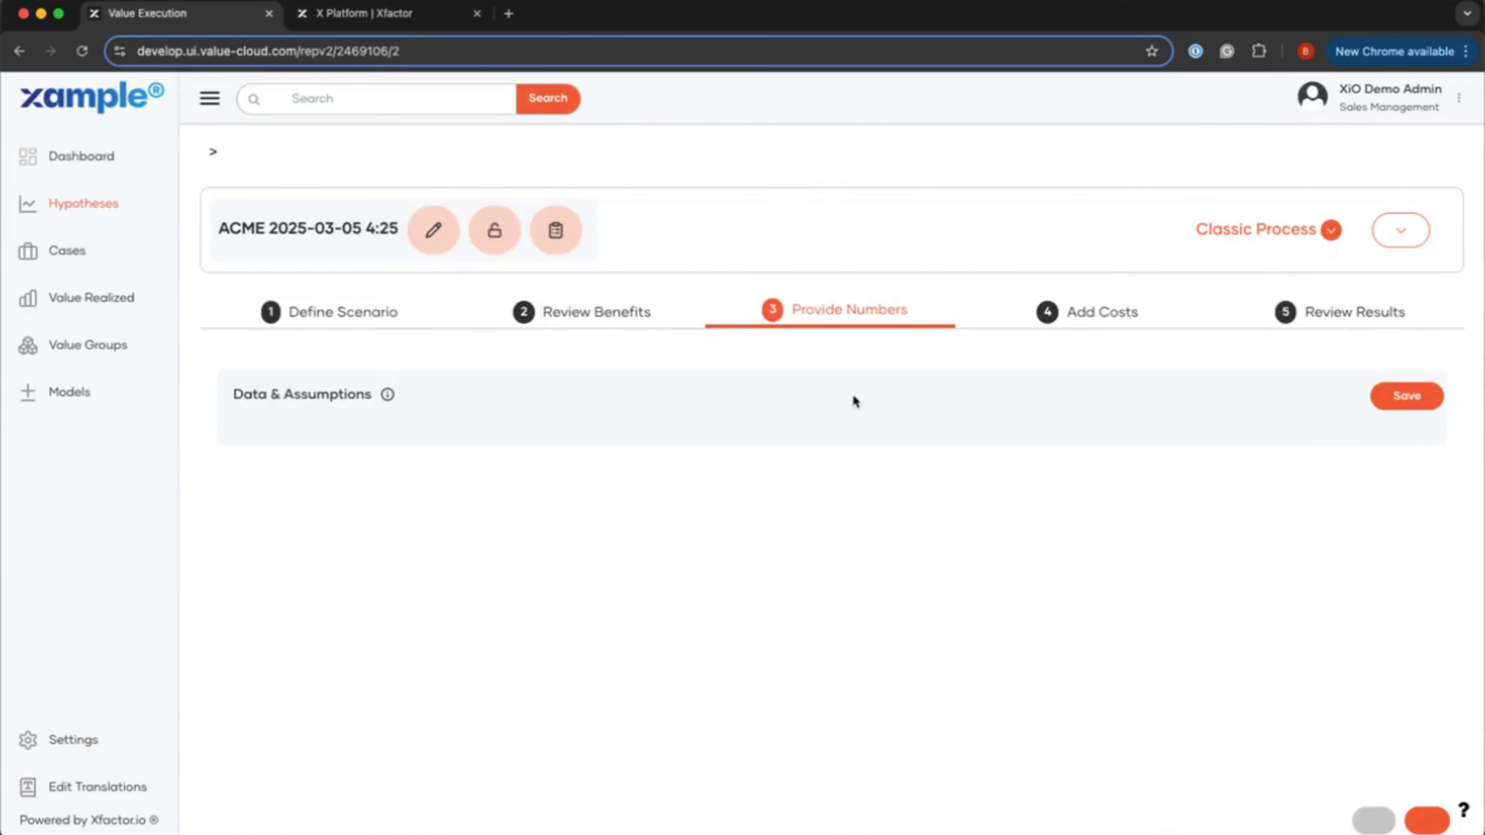
Step: Confirm devices breached shows Customer Validated, then save the Data & Assumptions table
scroll(995, 573, "down", 1)
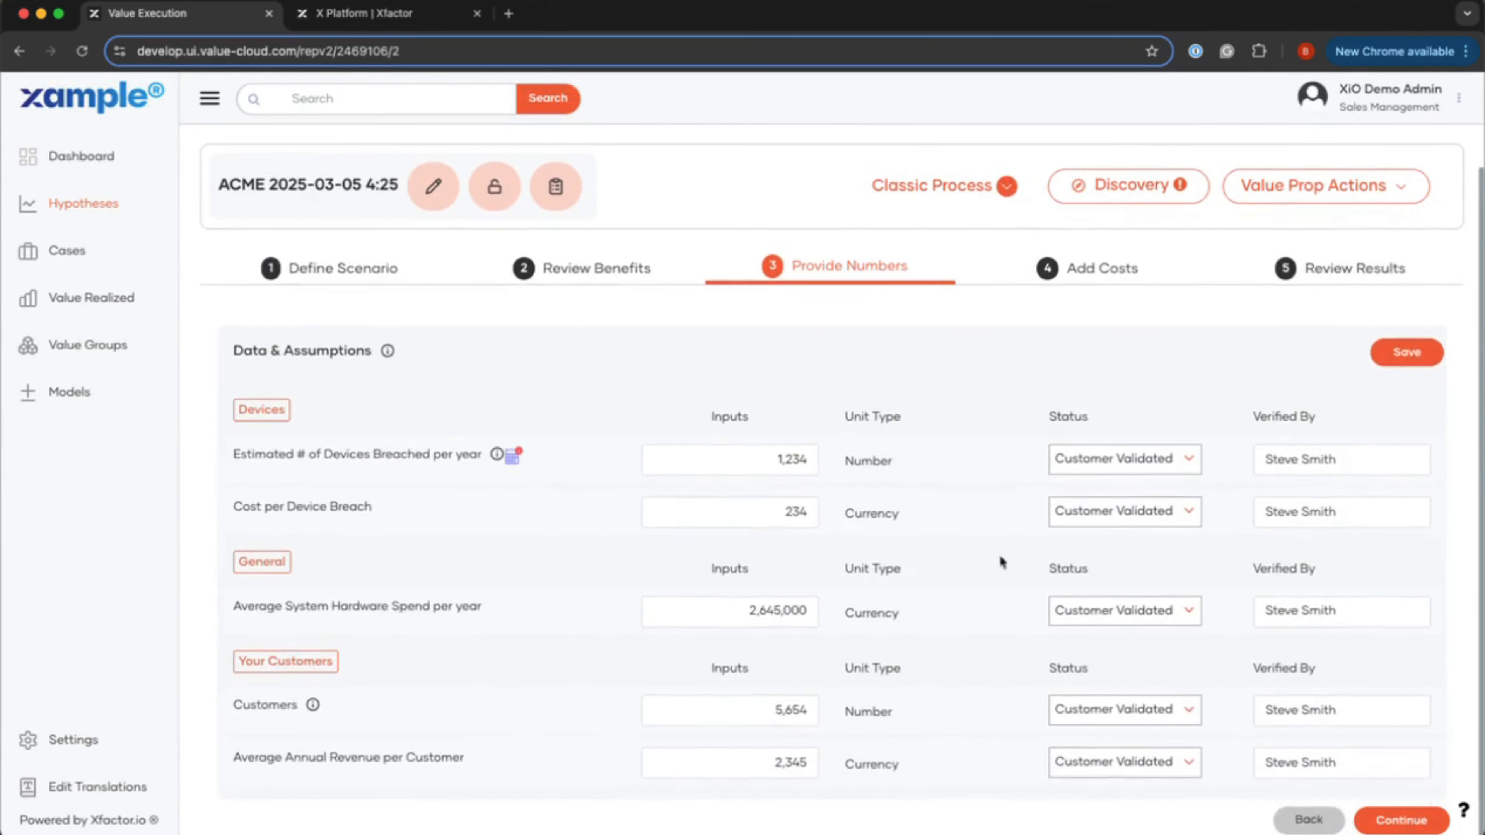
left_click(1074, 464)
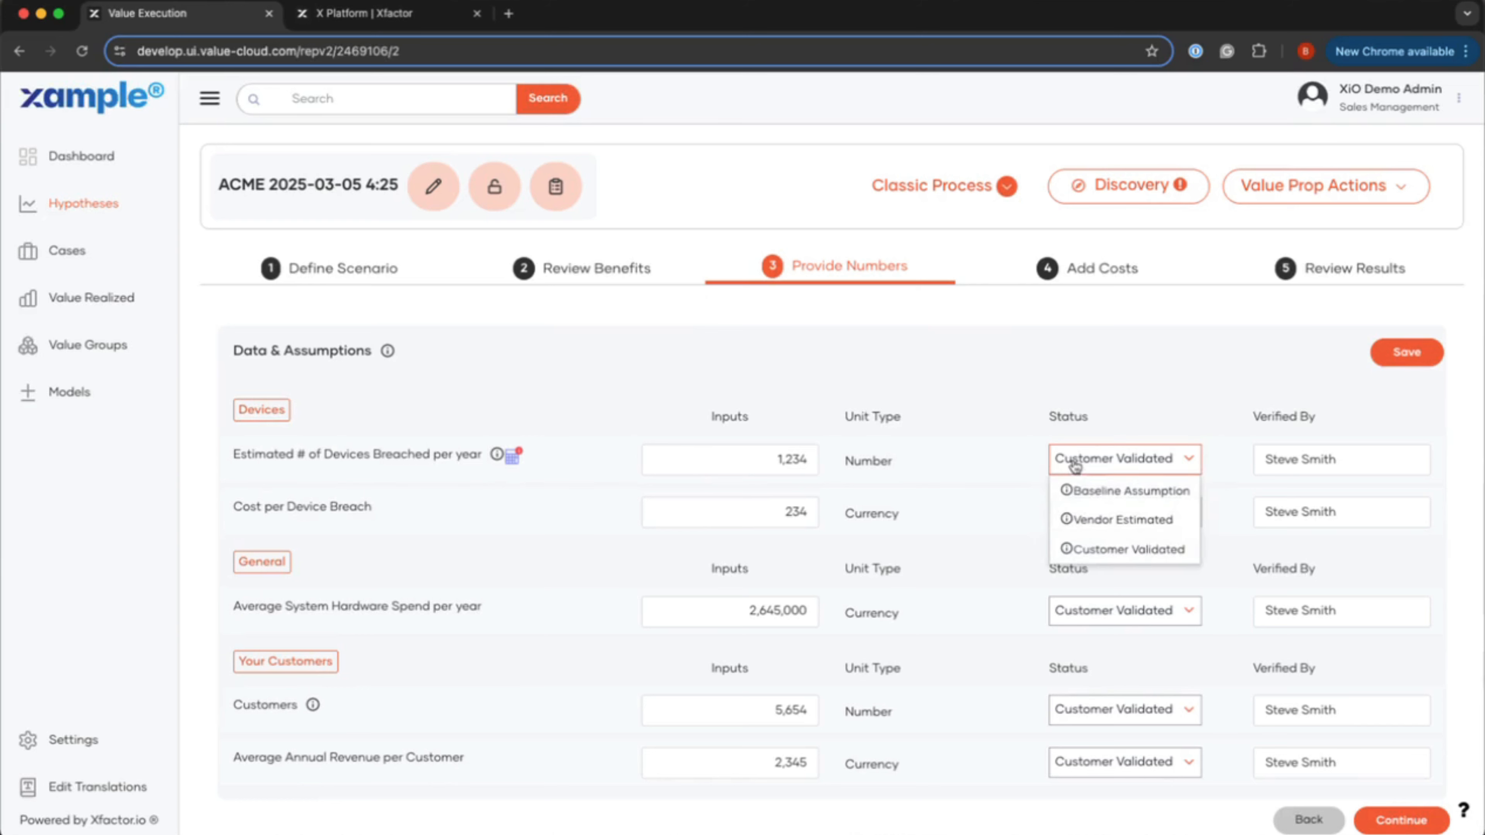
left_click(1075, 463)
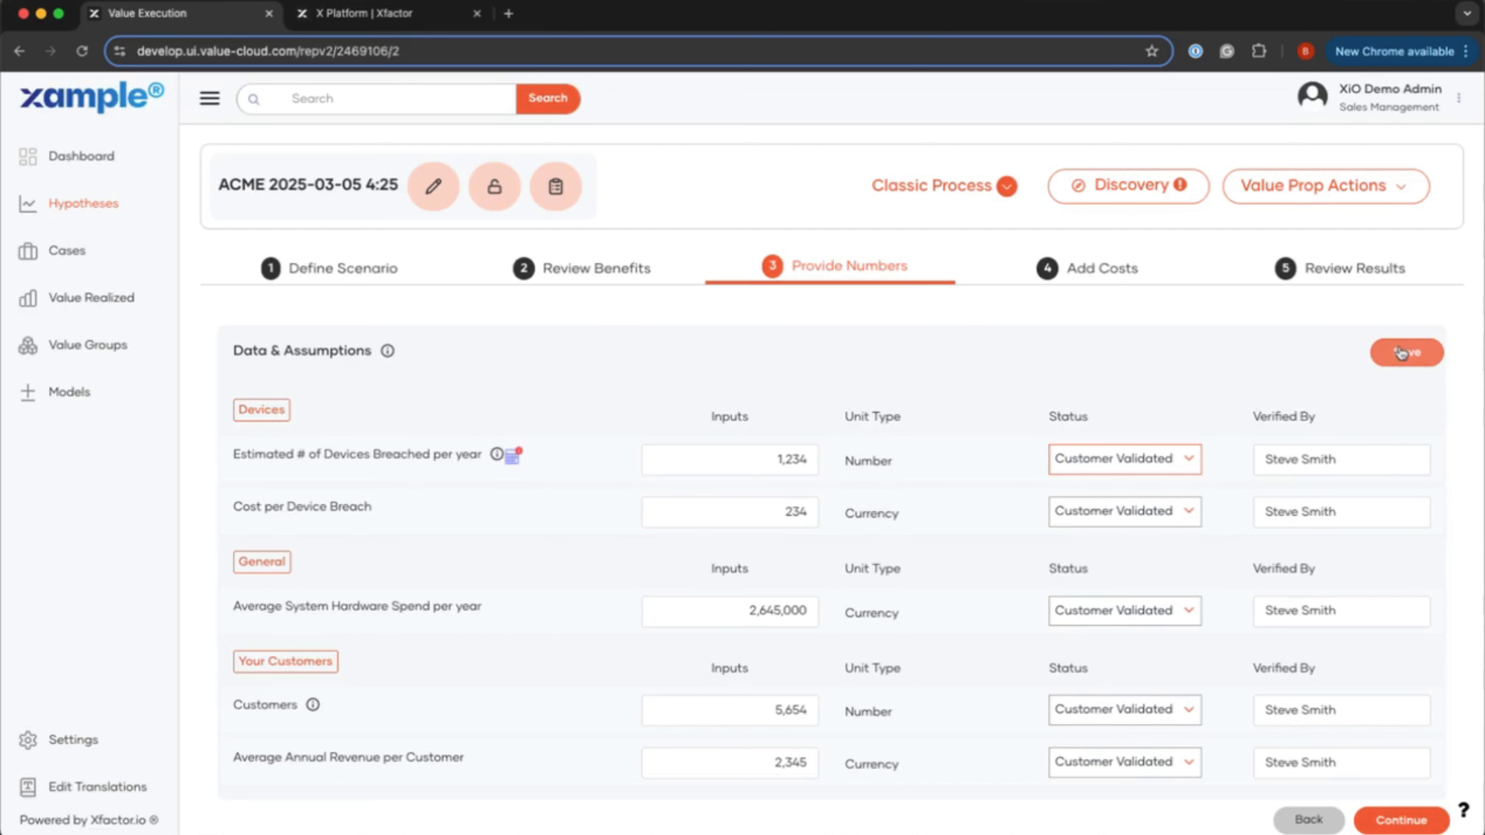
left_click(1401, 352)
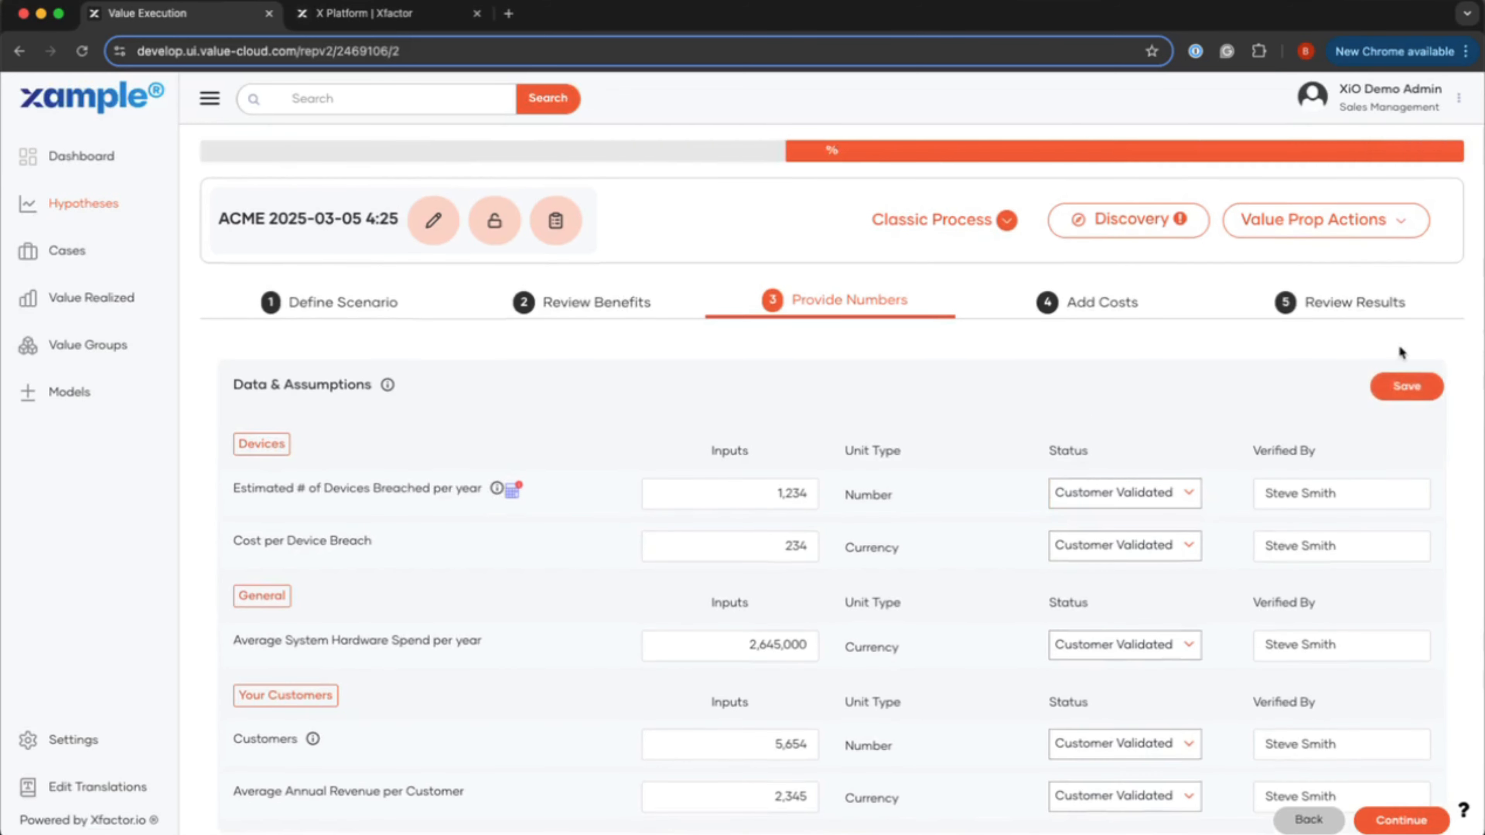